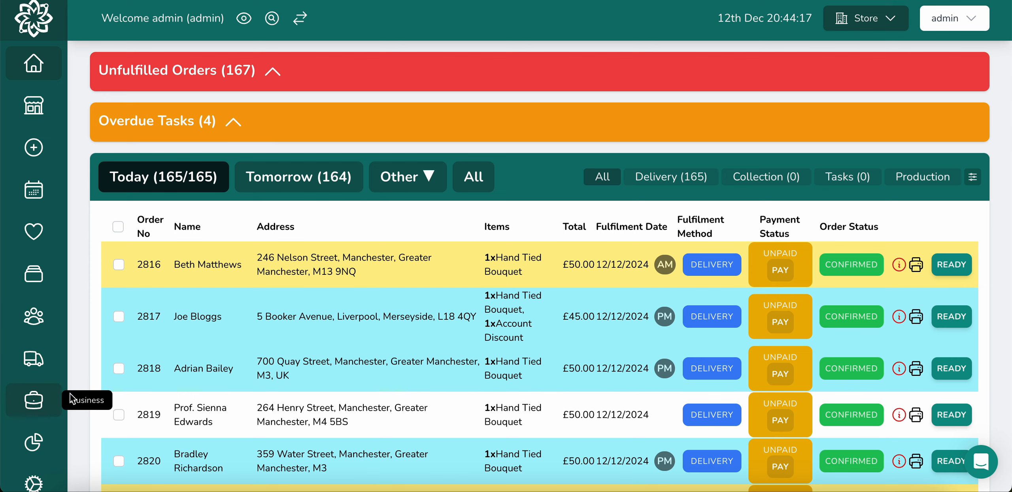
Start creating a new delivery run and set its fulfilment date to 13-12-2024
click(27, 360)
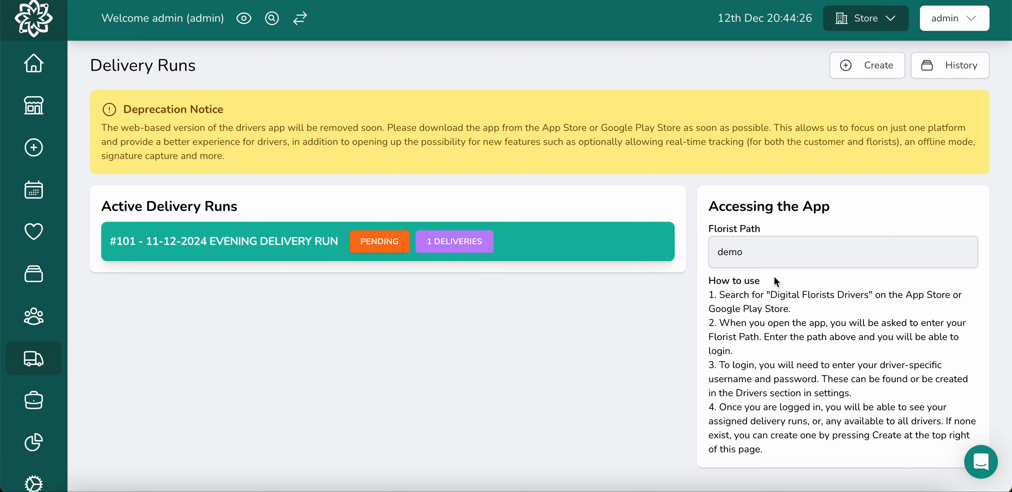
click(858, 65)
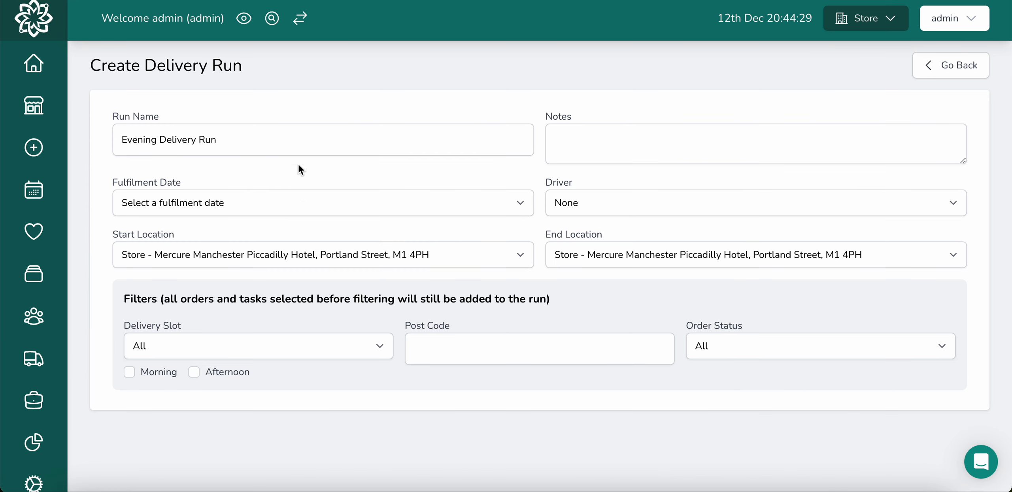
click(252, 203)
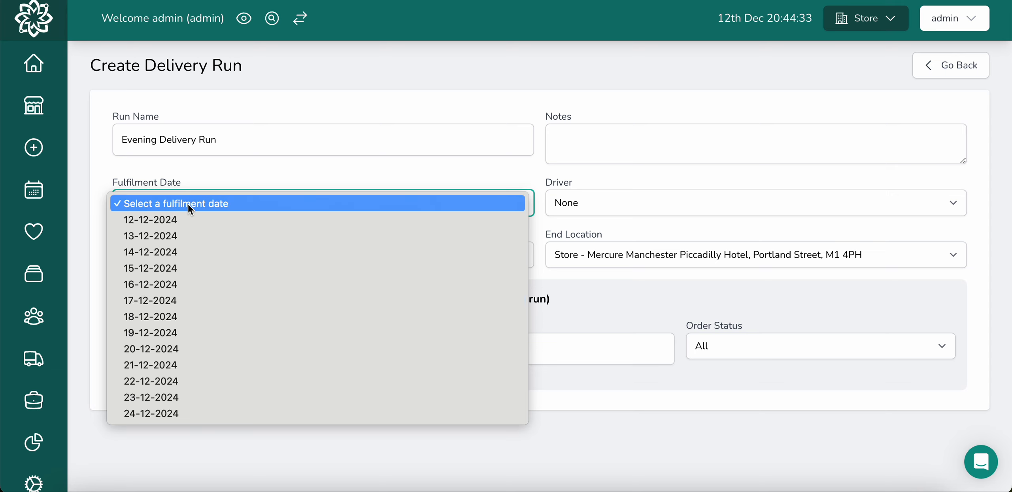
click(189, 235)
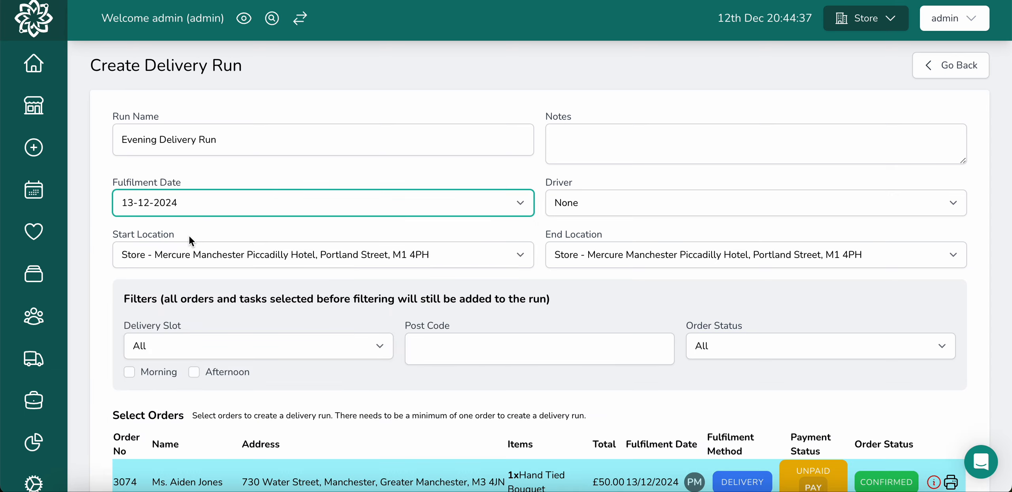
Filter the run's selectable orders to post code m3 and the Morning delivery slot
scroll(322, 312, down, 5)
scroll(322, 313, down, 20)
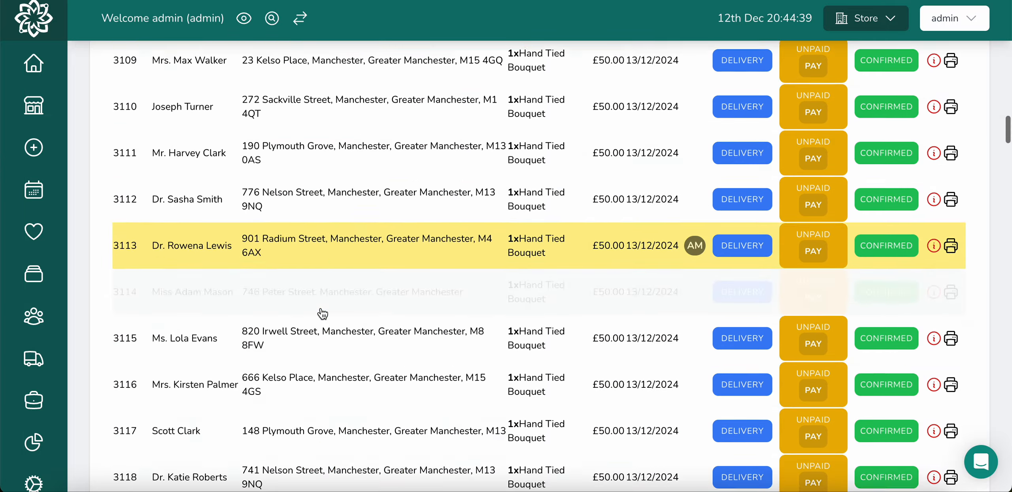
scroll(322, 312, down, 5)
scroll(322, 313, up, 20)
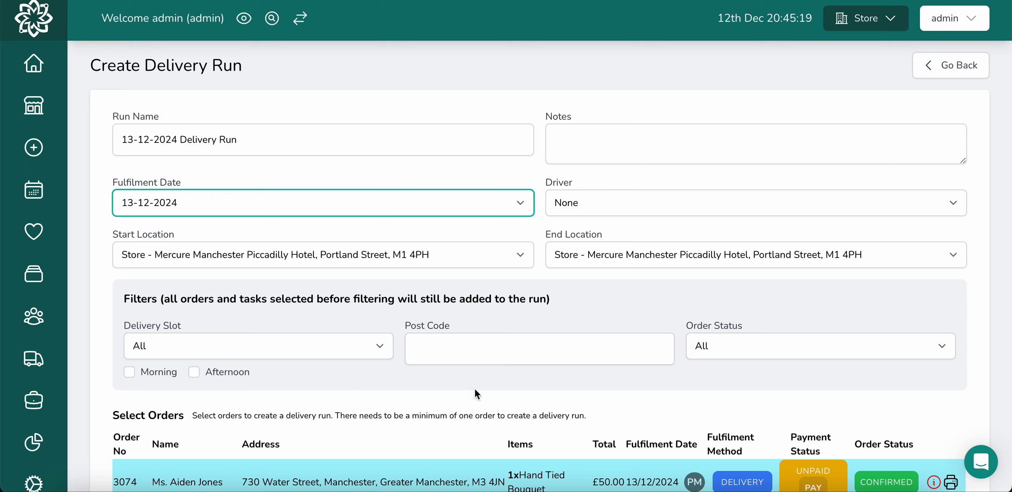
click(436, 354)
text(m3)
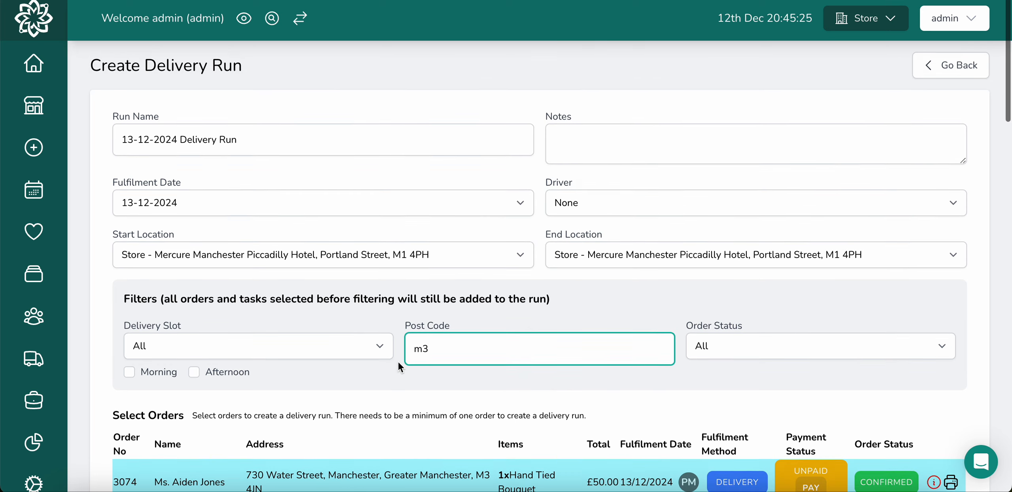
click(130, 372)
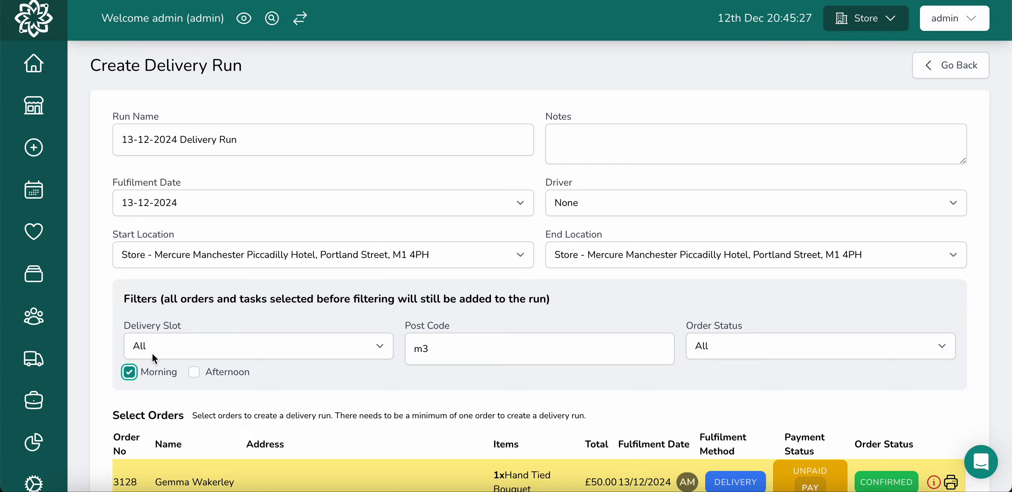
Add all the filtered orders to the delivery run and disable route calculation
scroll(420, 392, down, 15)
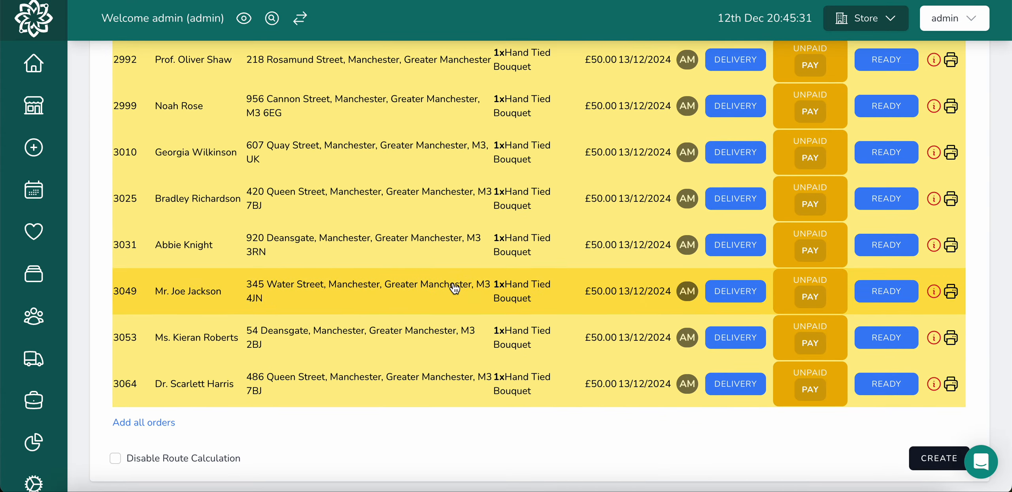
scroll(454, 287, up, 10)
scroll(458, 287, up, 5)
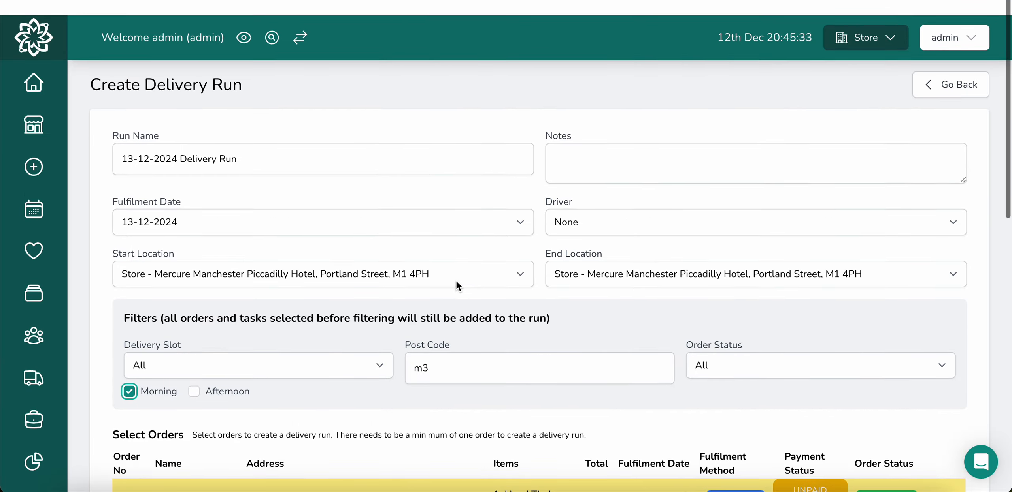
scroll(482, 343, down, 12)
scroll(486, 347, down, 4)
scroll(485, 347, up, 12)
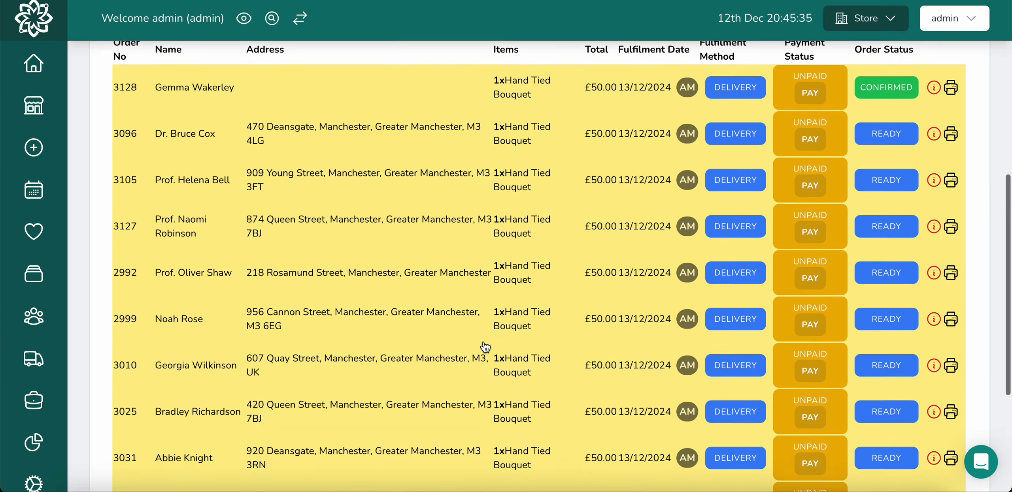
scroll(485, 347, down, 15)
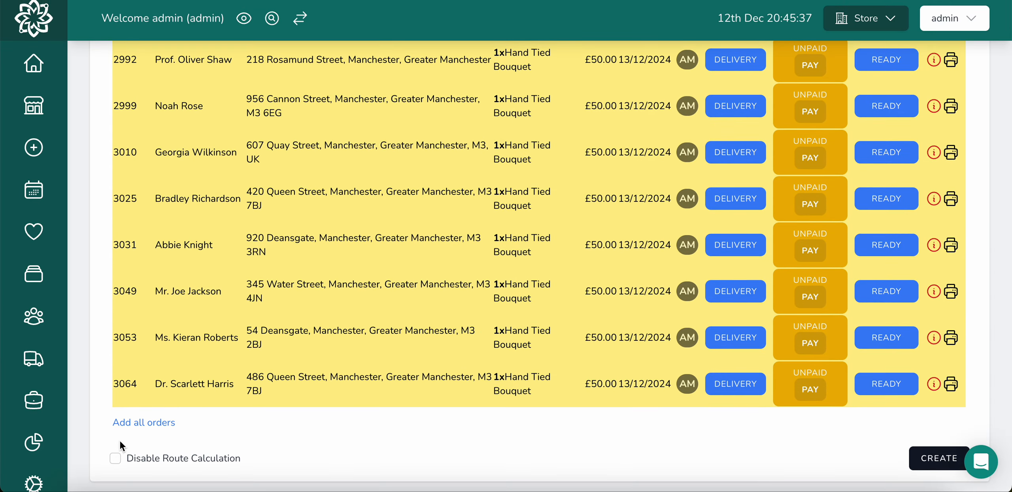
click(145, 422)
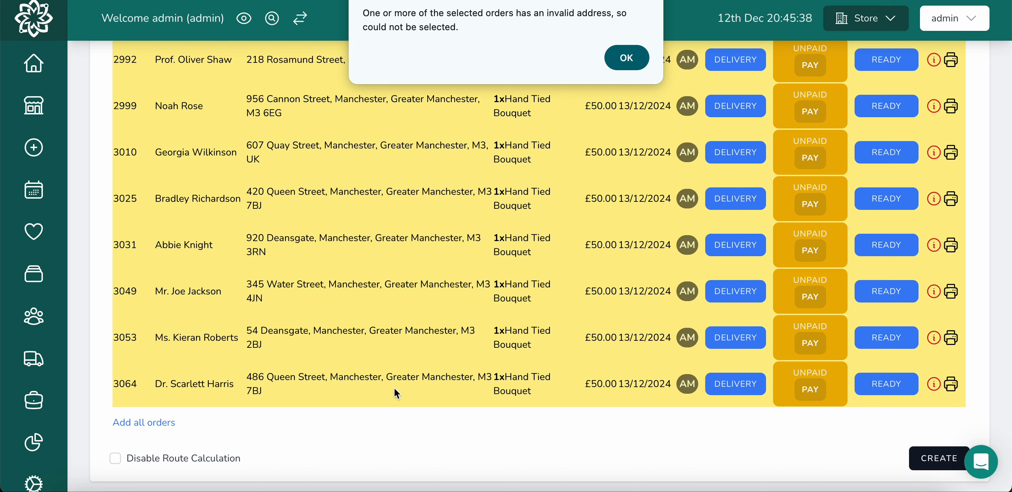
click(625, 58)
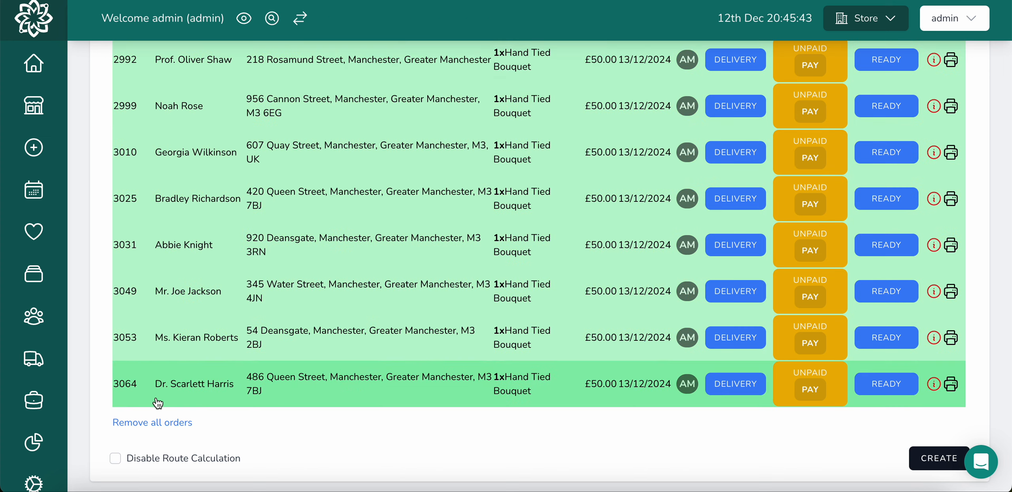
scroll(253, 411, up, 5)
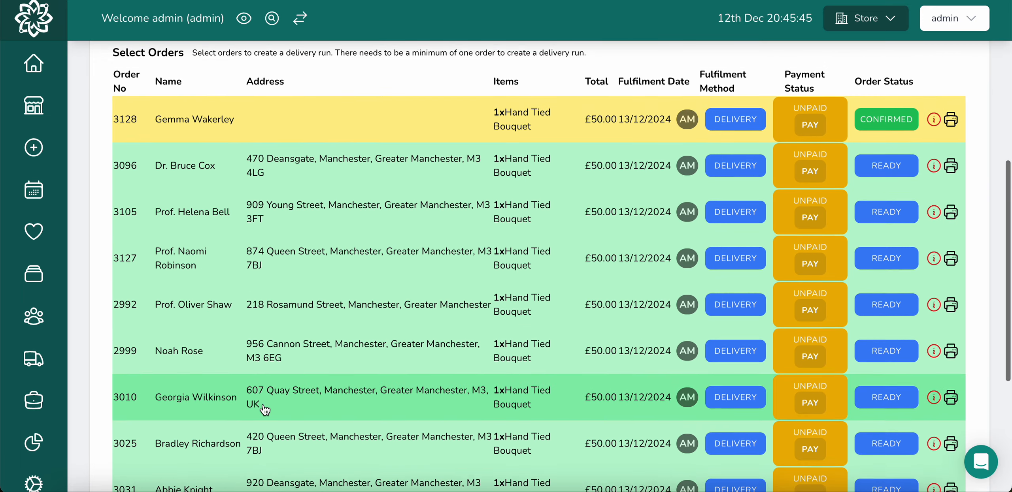
scroll(396, 237, down, 5)
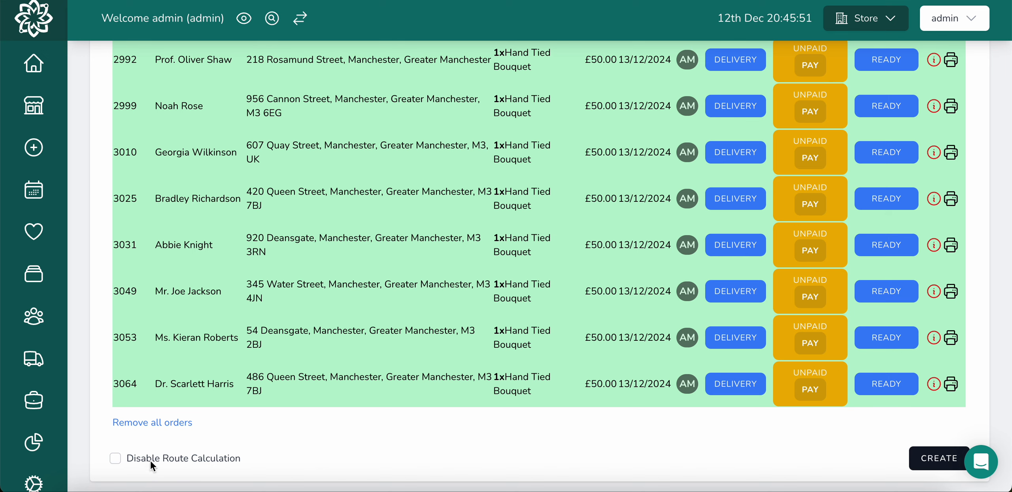
click(115, 460)
Rename the delivery run as M3 AM
scroll(815, 429, up, 20)
click(267, 147)
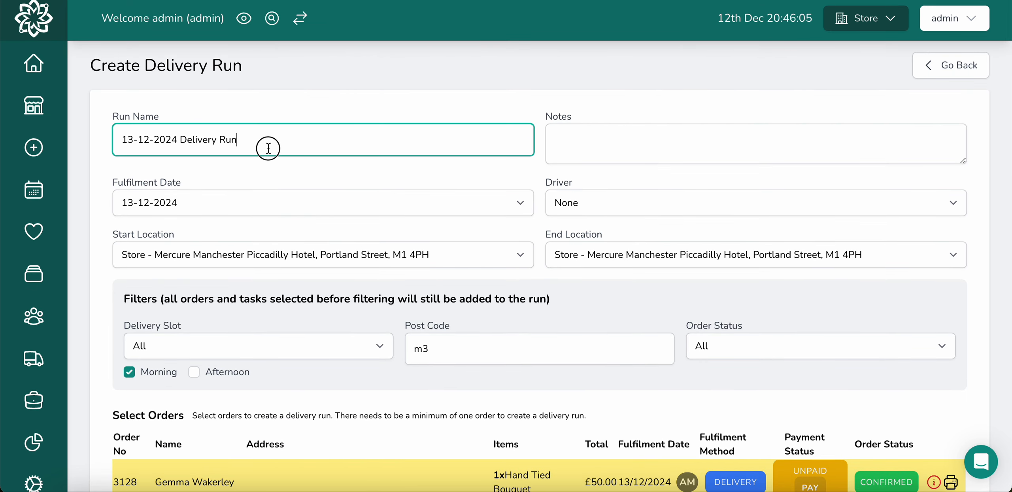
key(super+a)
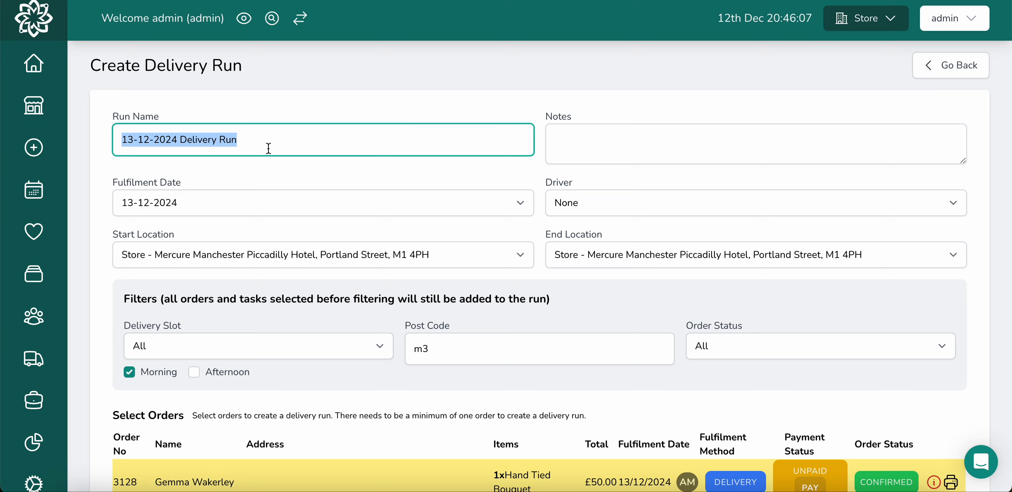
text(M)
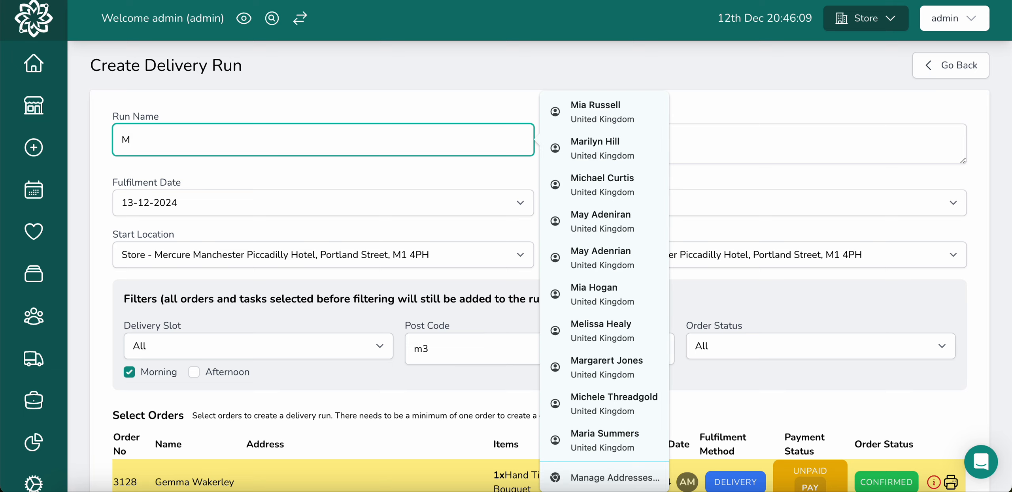
text(£)
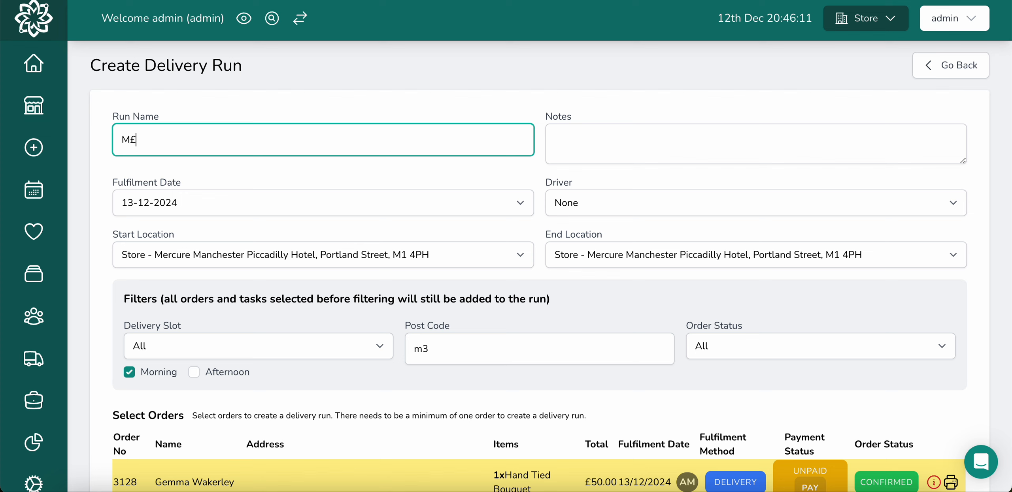
key(BackSpace)
text(3 AM)
Assign the run to the driver Florist and create the delivery run
click(577, 204)
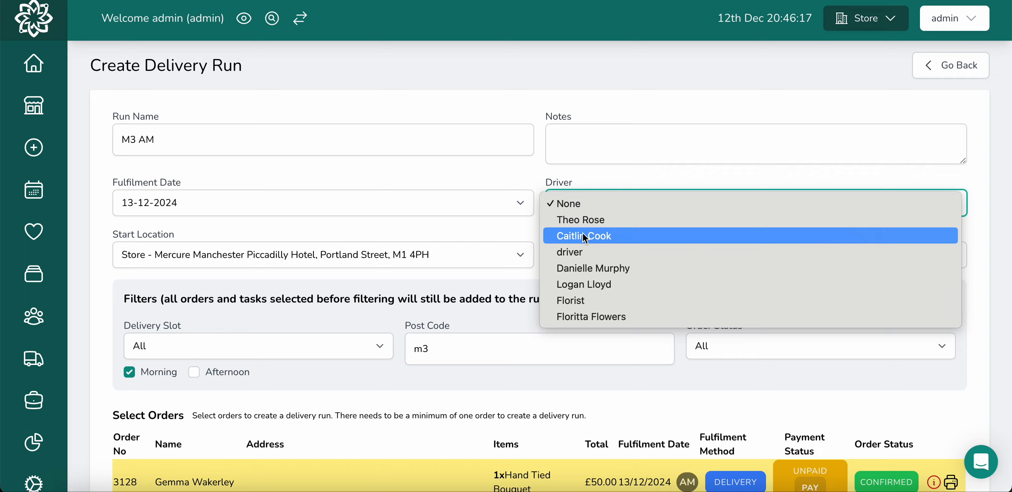
click(583, 296)
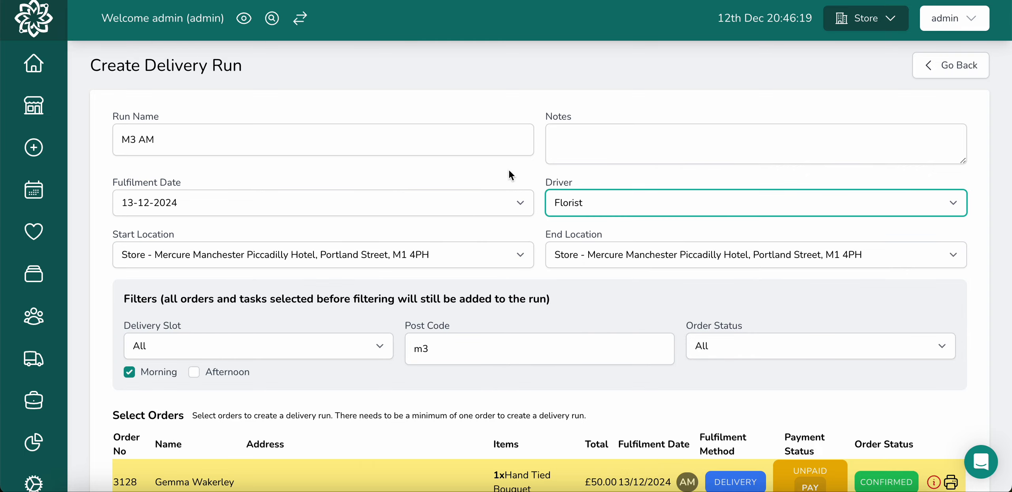
scroll(474, 216, down, 15)
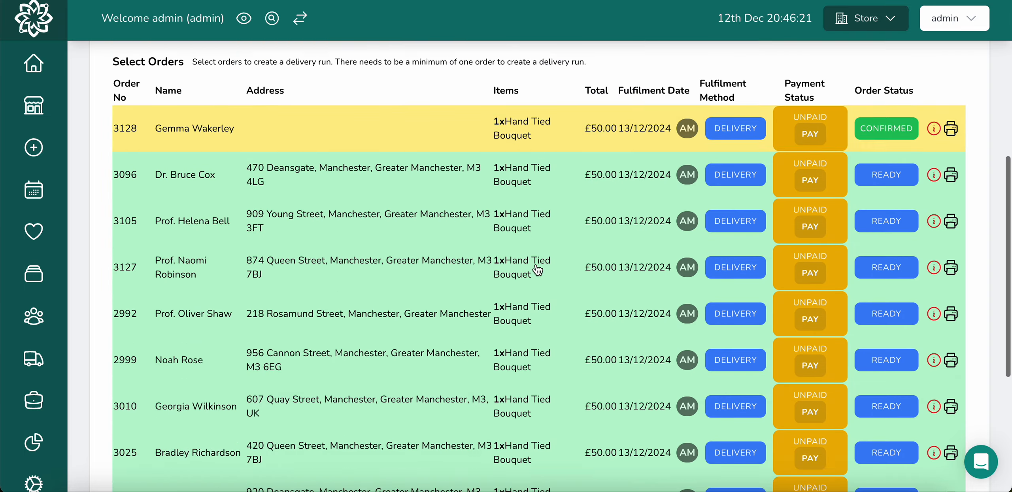
click(910, 456)
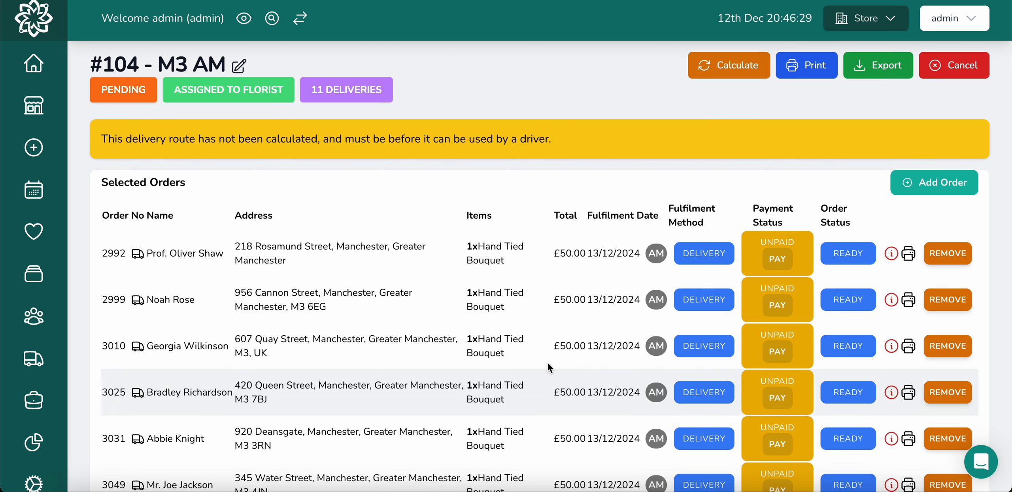
Look over the run's selected orders and reopen the M3 AM run from the active delivery runs
scroll(659, 343, down, 2)
scroll(660, 343, up, 2)
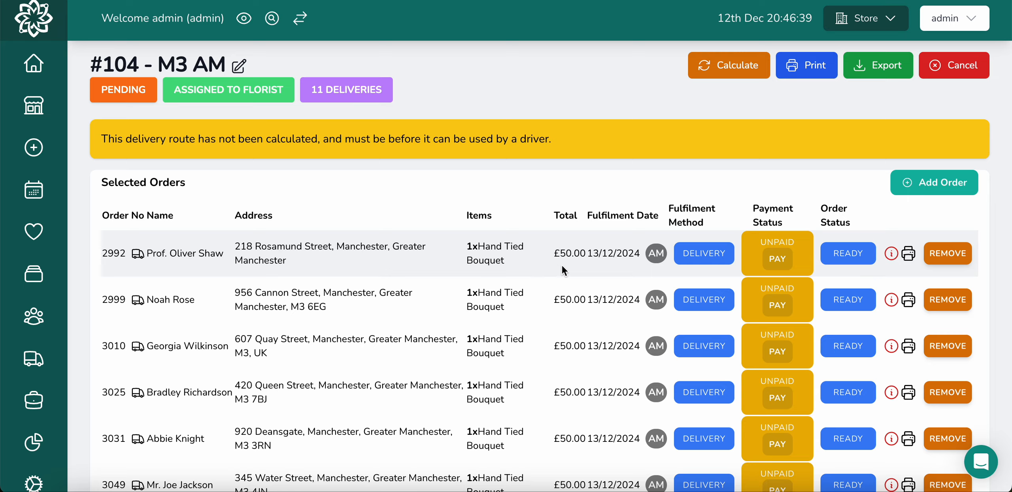
scroll(543, 219, down, 6)
scroll(538, 205, up, 6)
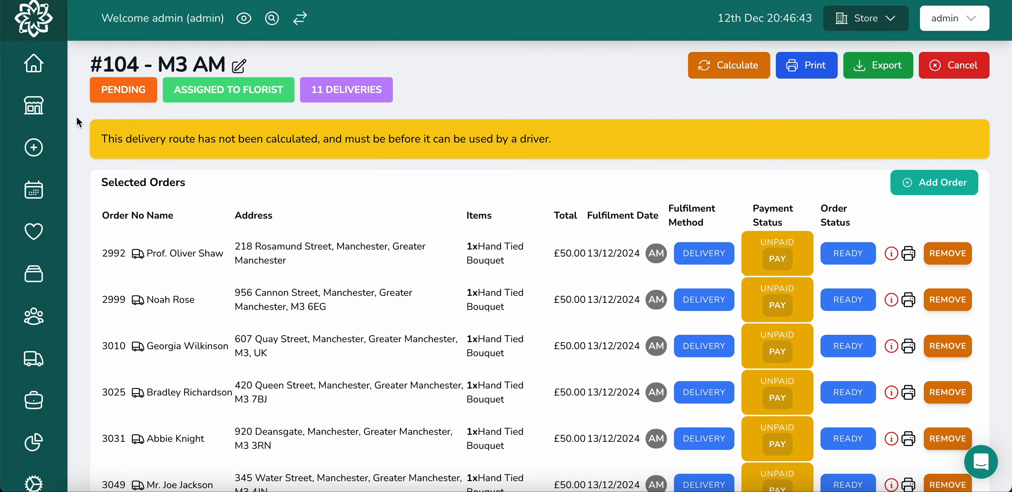
click(33, 400)
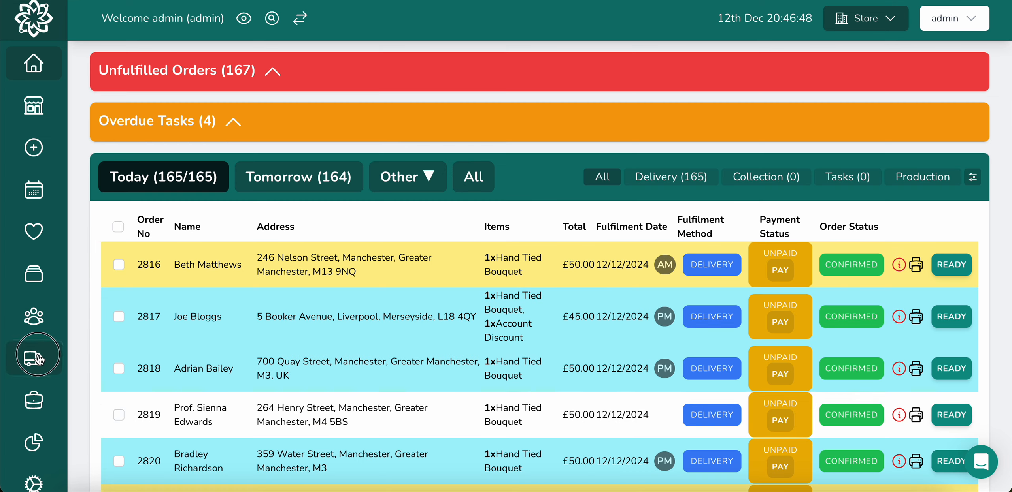
click(34, 359)
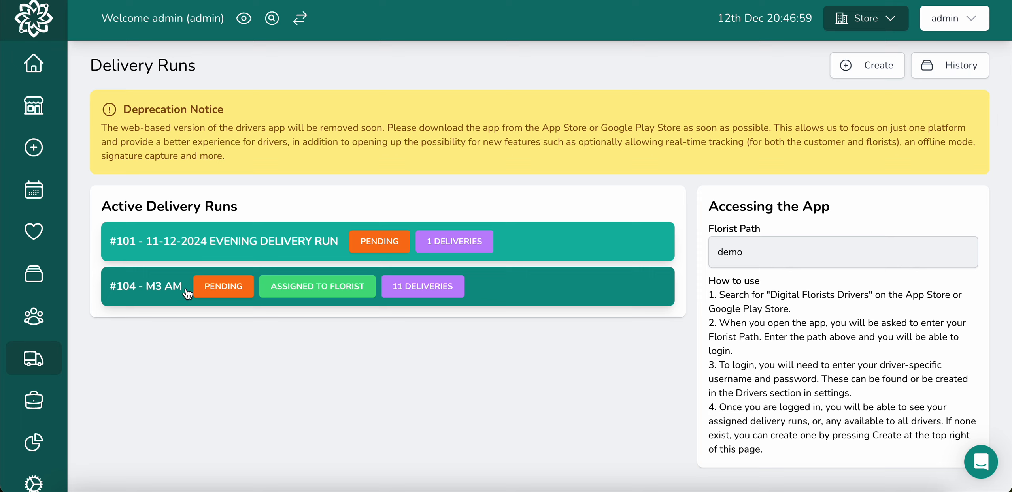
click(592, 288)
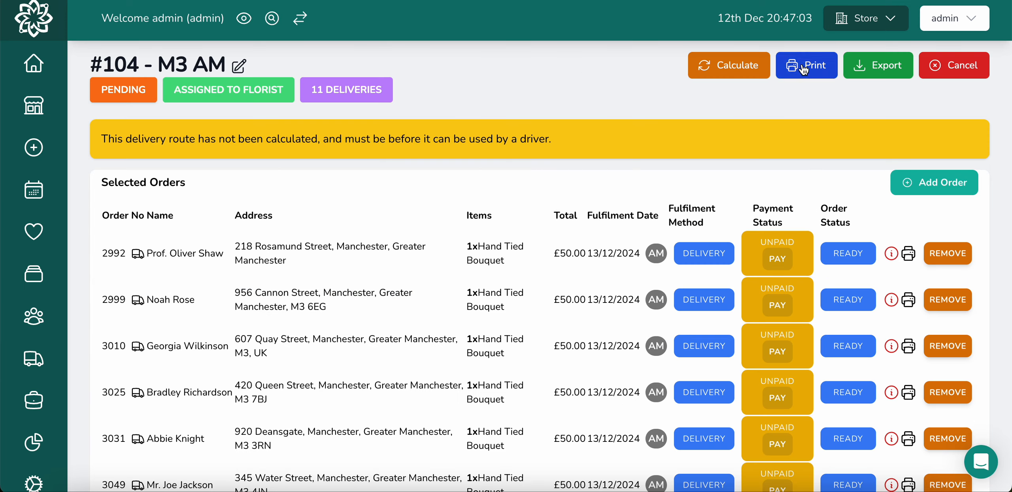
Open the order selection for adding to the M3 AM run and filter the available orders by m3
click(930, 191)
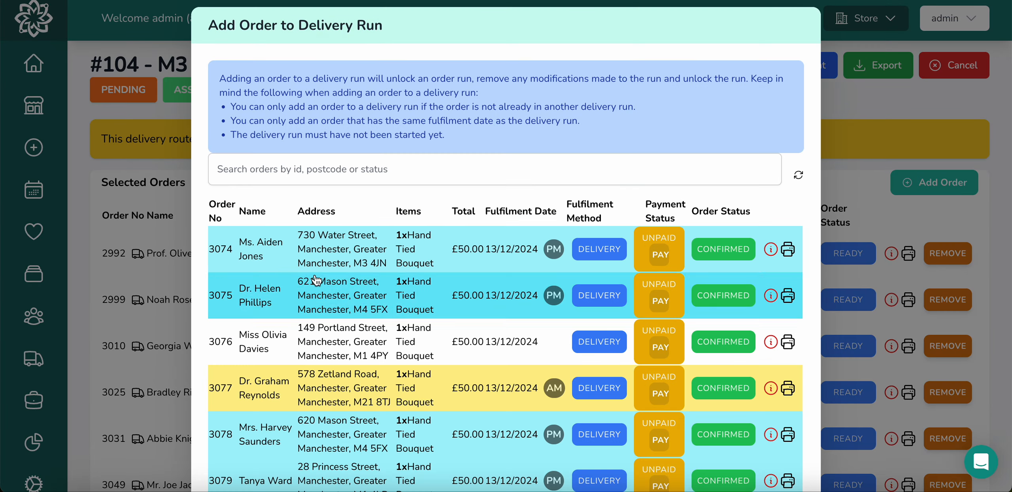
click(332, 169)
text(m)
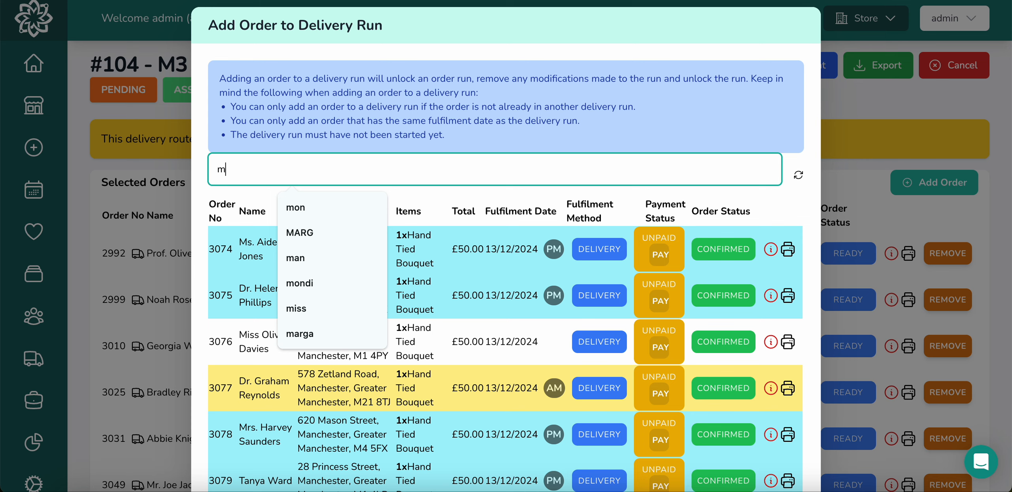
text(3)
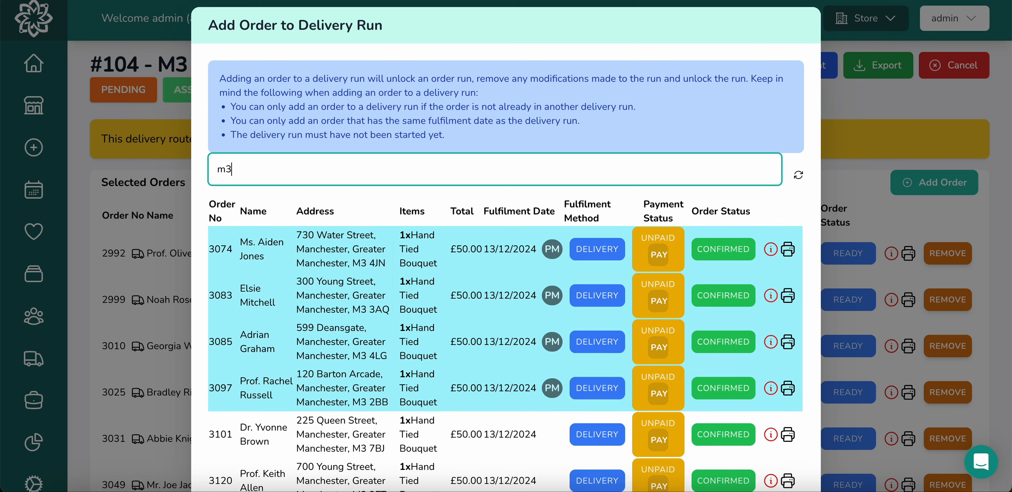
scroll(398, 297, down, 10)
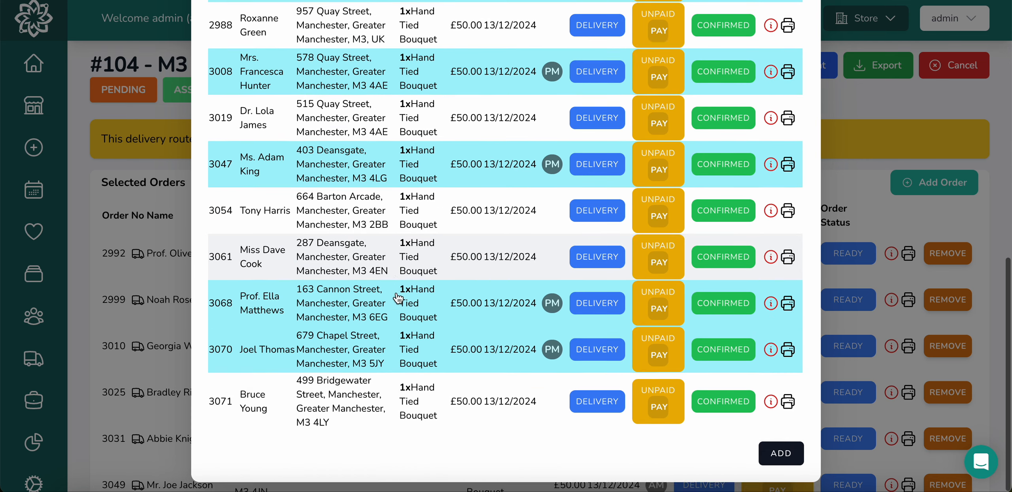
scroll(398, 298, up, 10)
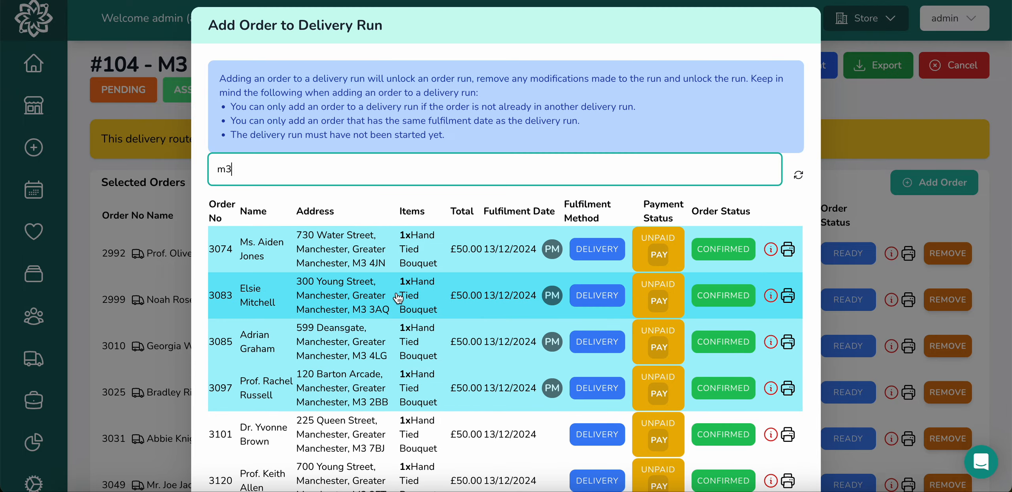
Select the seven M3 orders that have no AM or PM slot and add them to the M3 AM run
scroll(398, 298, down, 5)
click(415, 203)
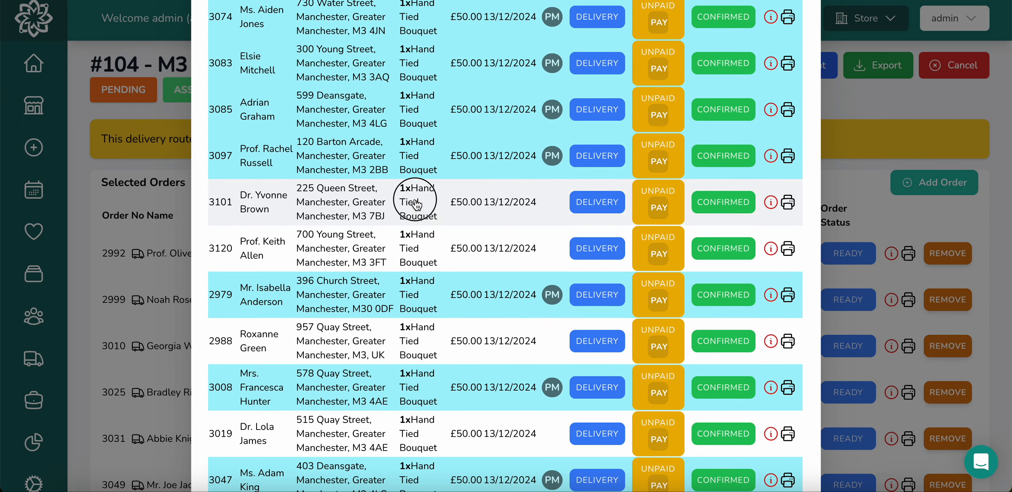
click(419, 249)
click(438, 342)
scroll(438, 348, down, 3)
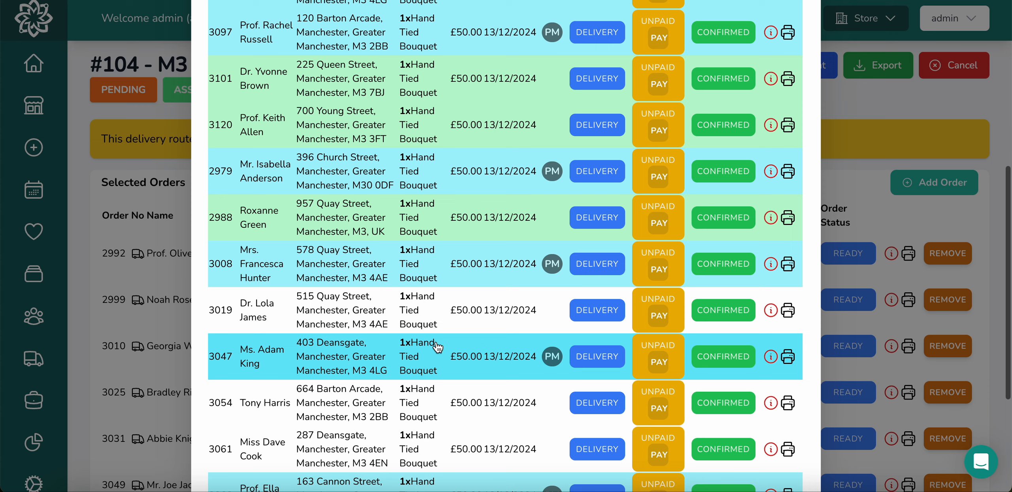
click(417, 316)
click(417, 405)
click(437, 453)
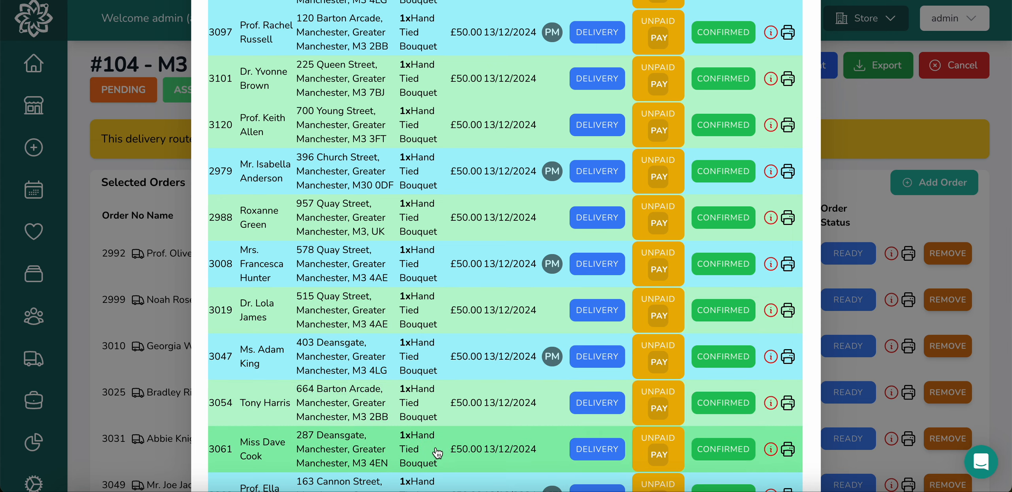
scroll(435, 446, down, 4)
click(396, 406)
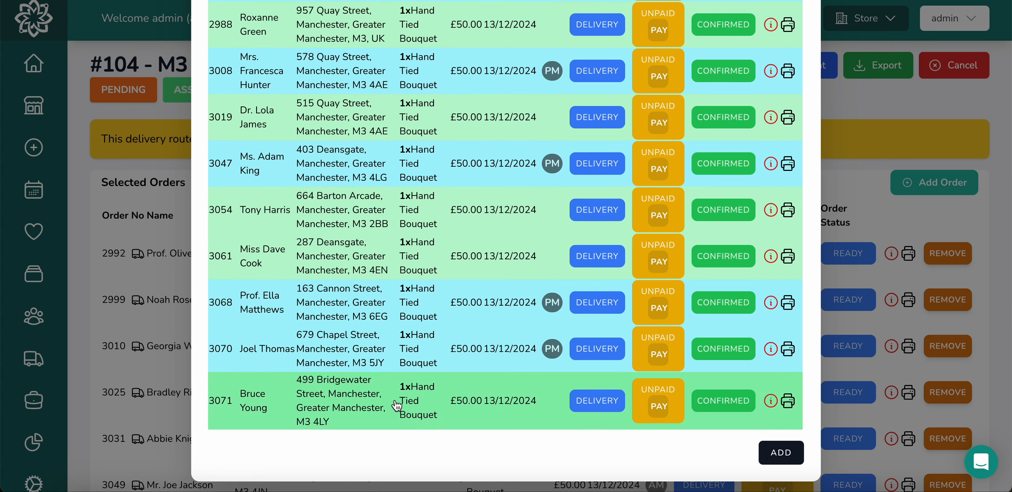
click(778, 451)
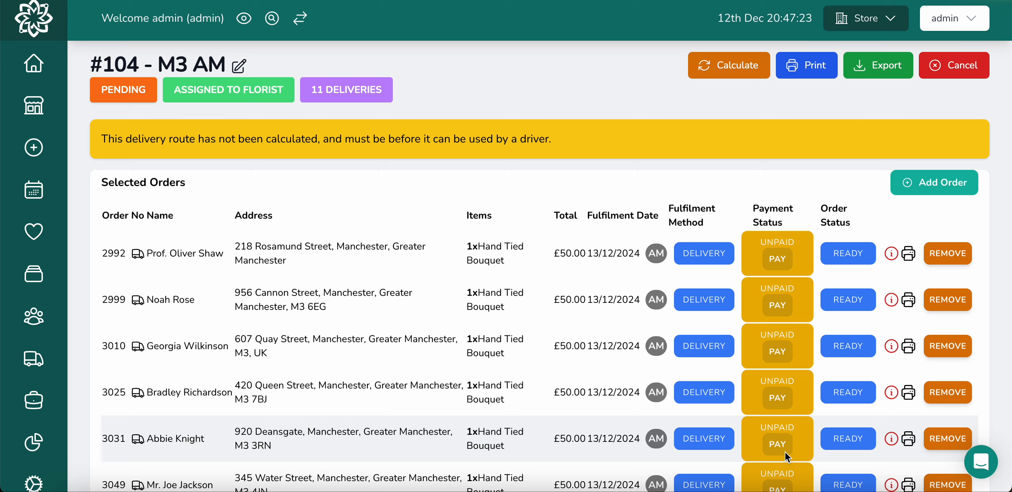
Look over the M3 AM run's selected orders and the order list on the home page
scroll(533, 234, down, 10)
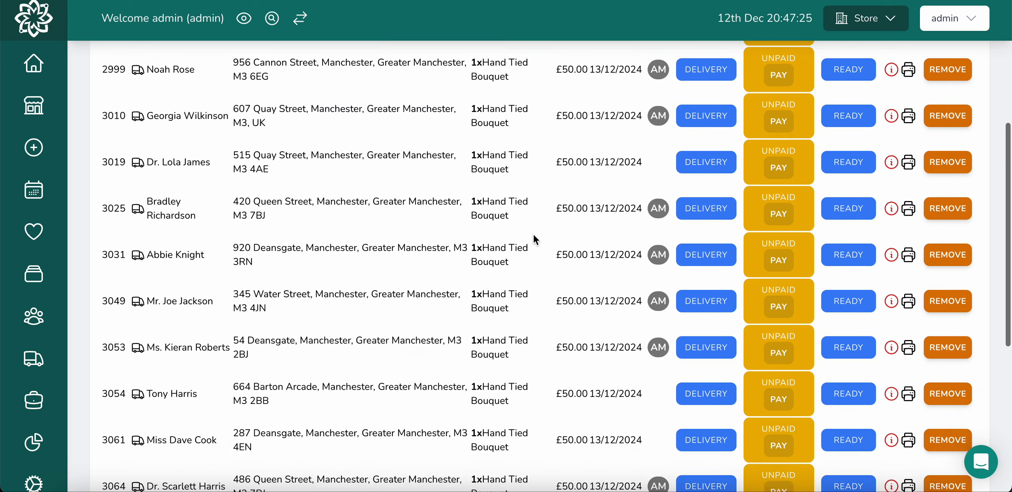
scroll(533, 234, up, 12)
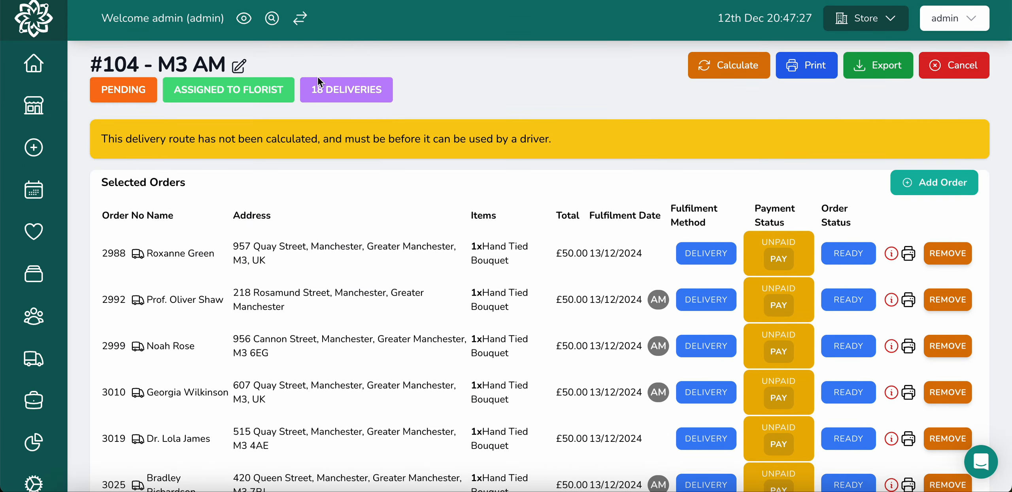
scroll(440, 187, down, 12)
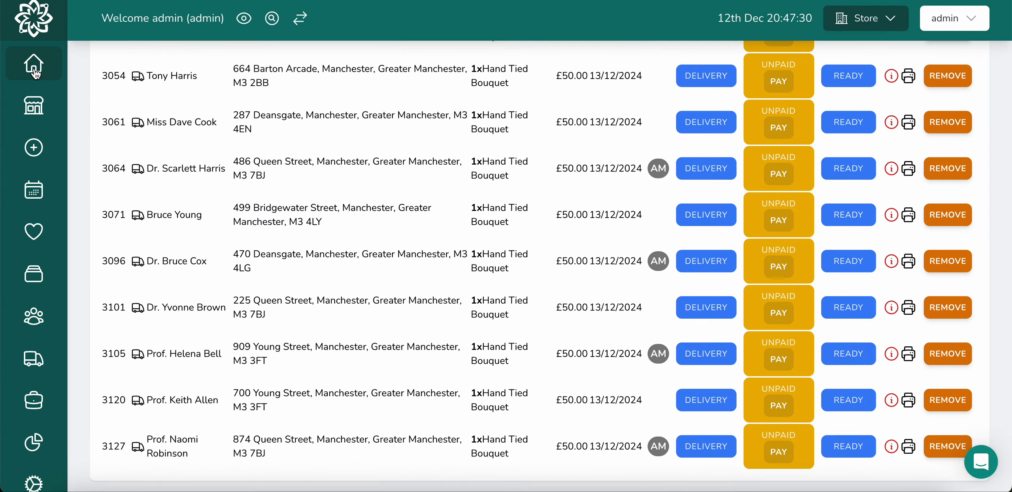
click(35, 70)
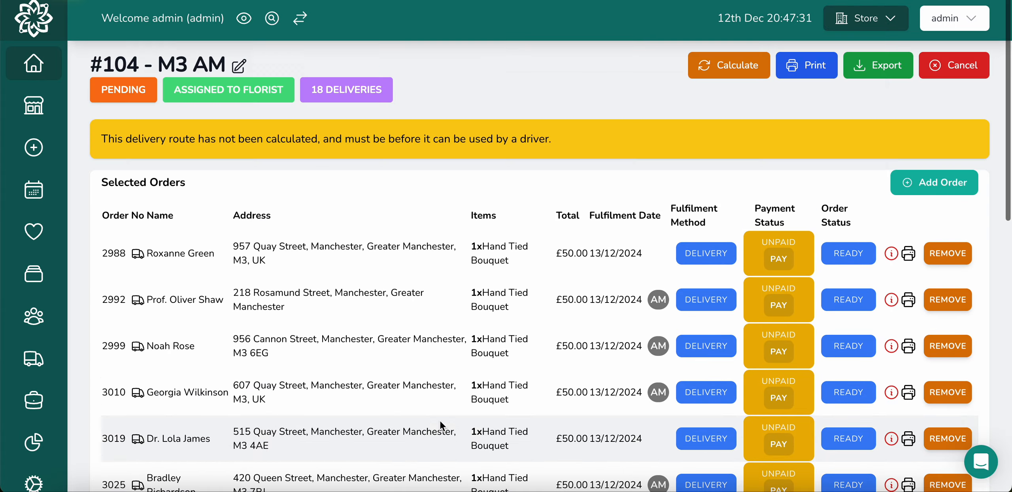
scroll(422, 342, down, 20)
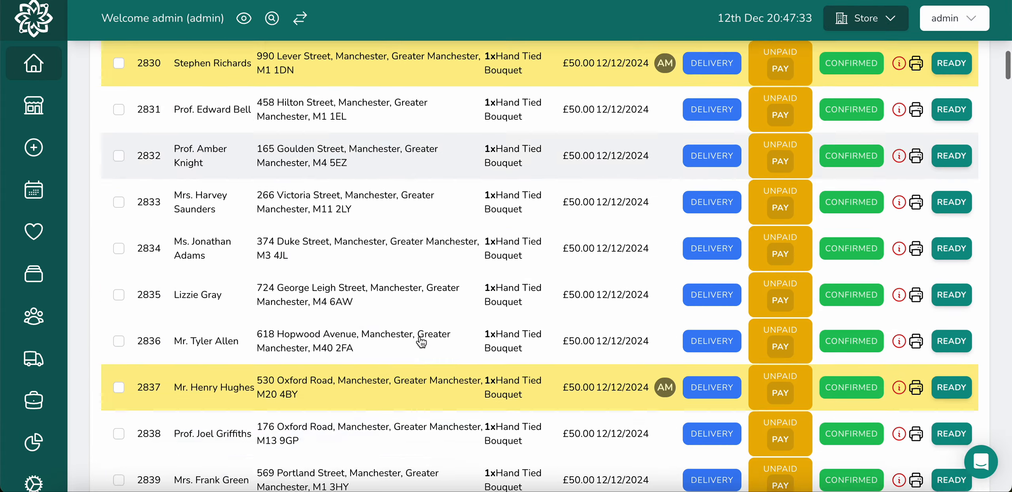
scroll(421, 342, down, 4)
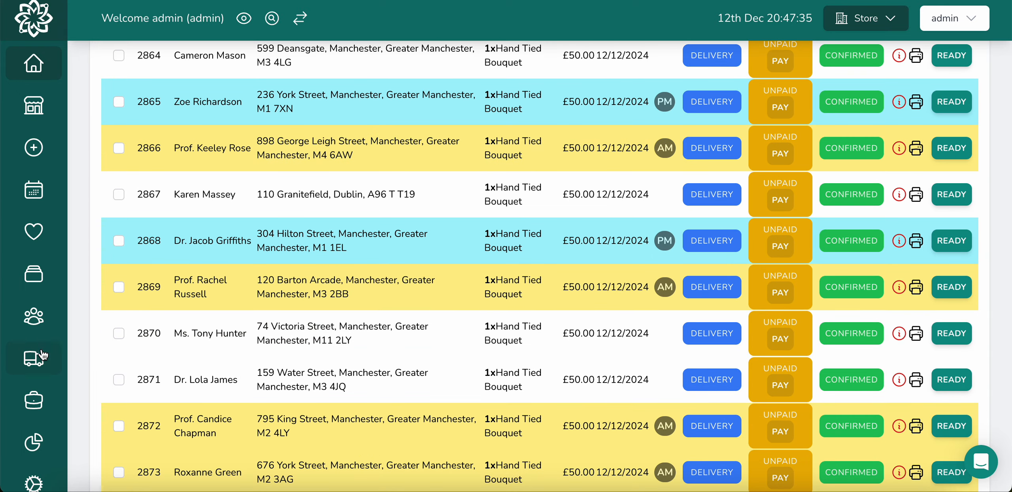
Start a new delivery run with 13-12-2024 as its fulfilment date
click(35, 363)
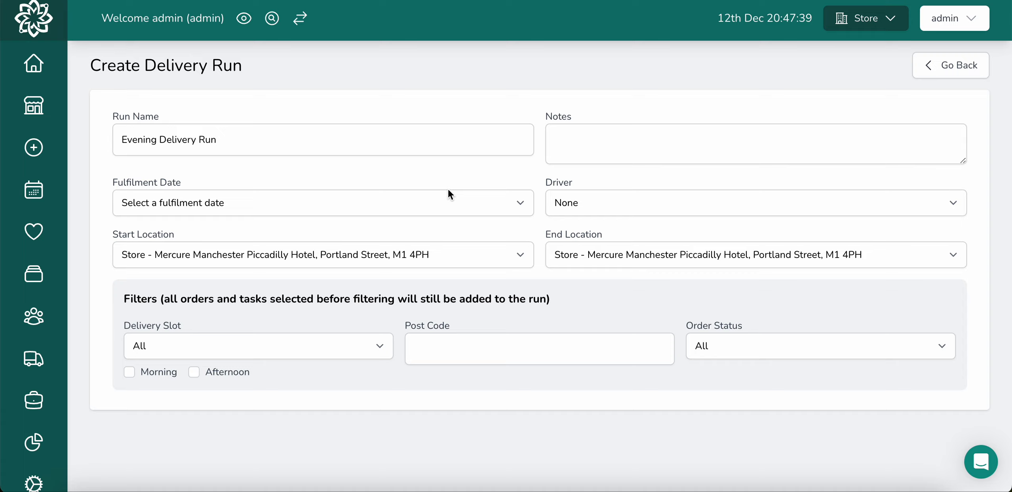
click(455, 204)
click(373, 248)
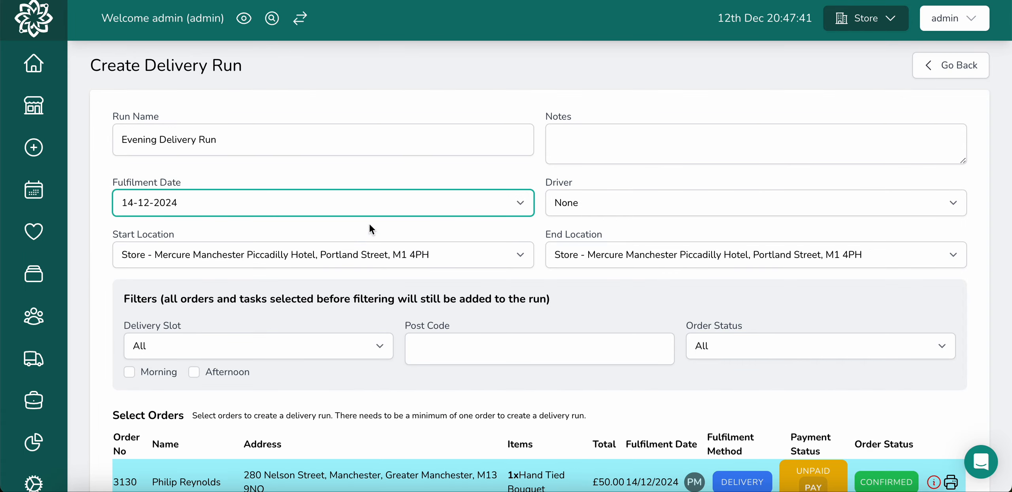
click(368, 202)
click(366, 187)
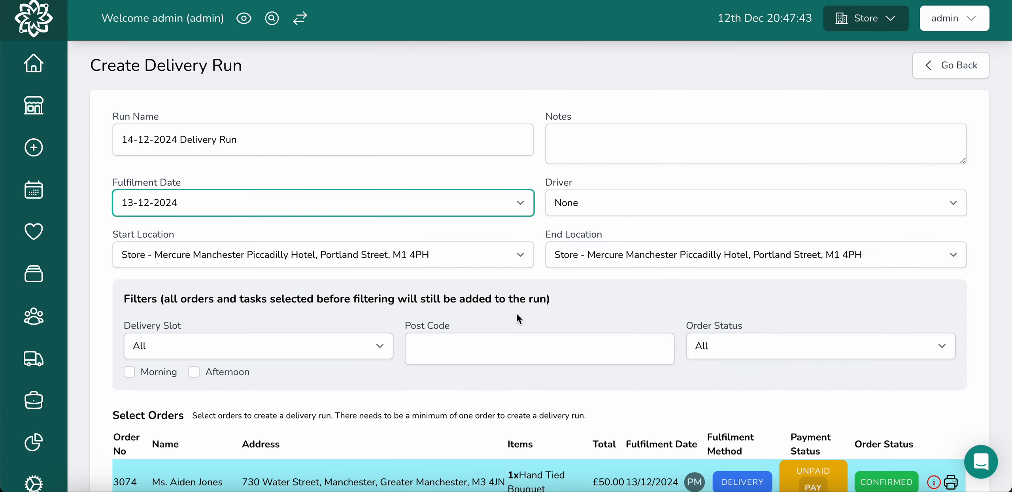
scroll(460, 317, down, 5)
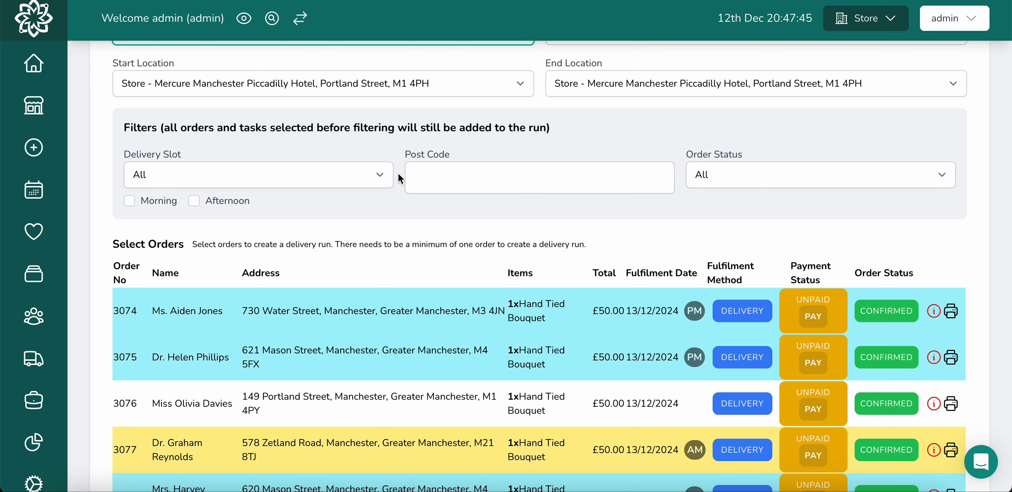
scroll(399, 174, up, 5)
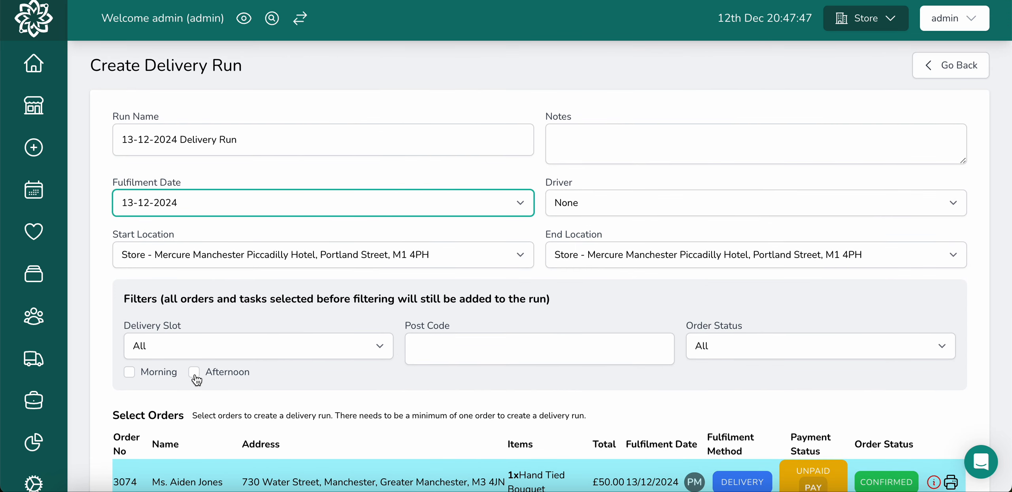
Filter the run's available orders to the afternoon slot and the post code m3
click(194, 373)
click(455, 343)
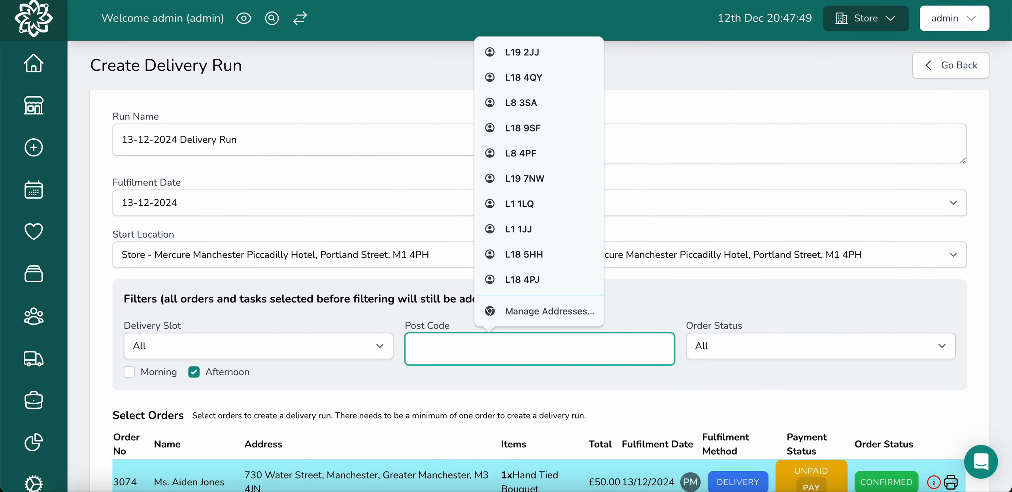
text(m3)
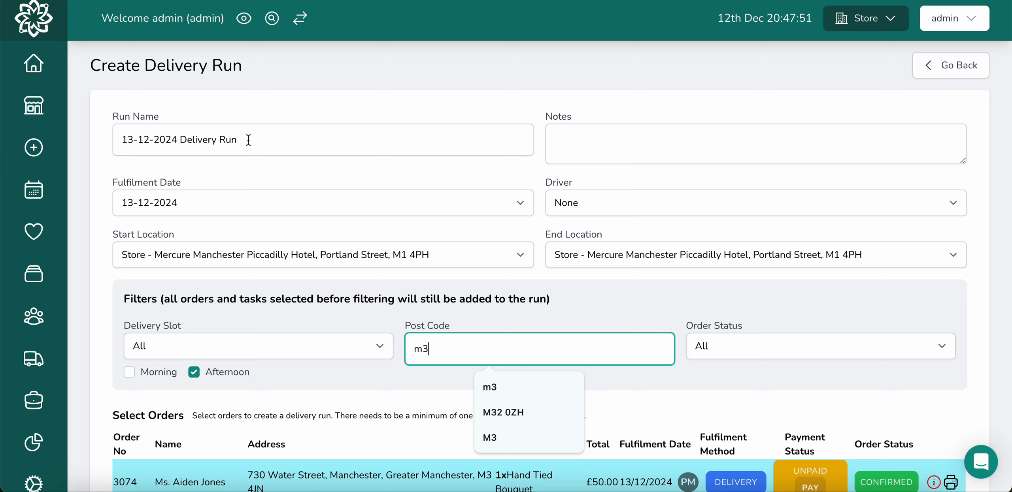
Name the delivery run M3 PM and assign it to the driver Florist
triple_click(248, 140)
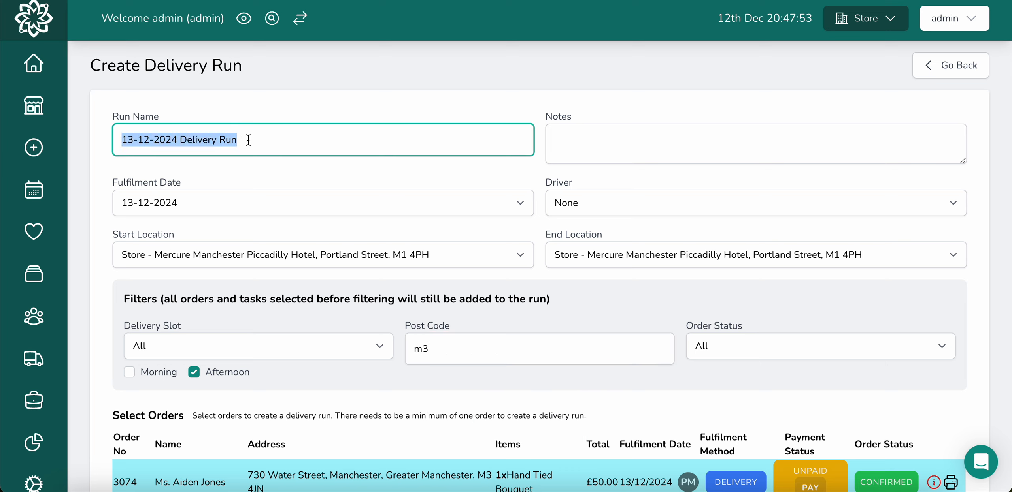
text(M£)
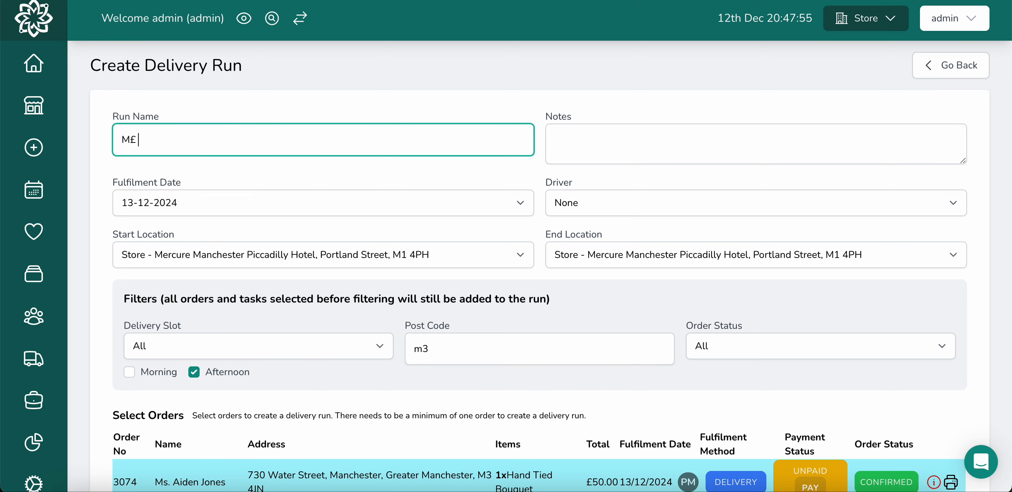
key(BackSpace)
text(3 PM)
click(609, 203)
click(593, 296)
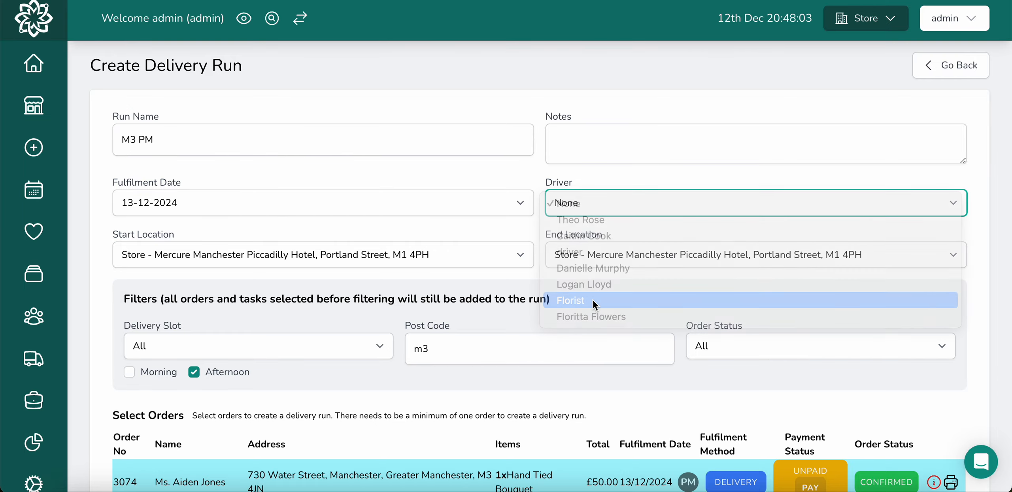
Add all the filtered afternoon orders, disable route calculation and create the M3 PM delivery run
scroll(475, 295, down, 1)
scroll(474, 296, down, 10)
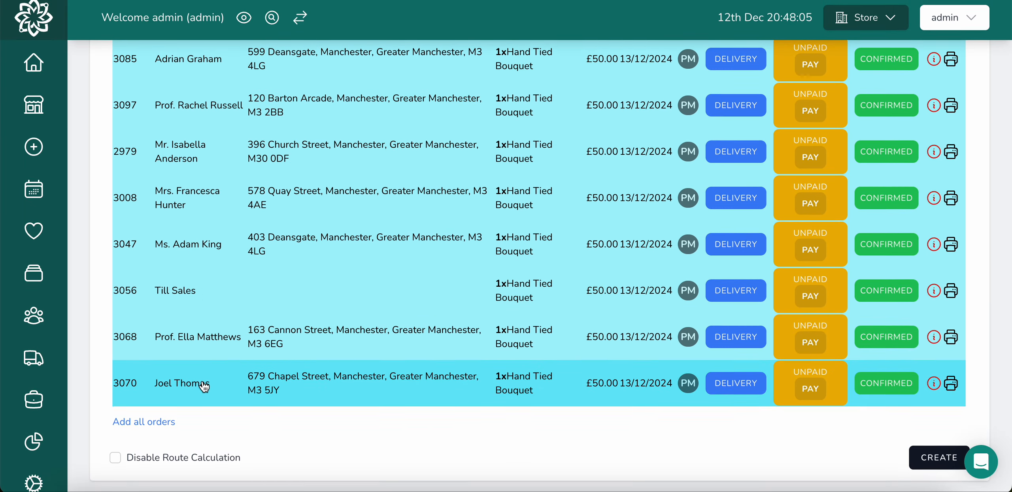
click(154, 425)
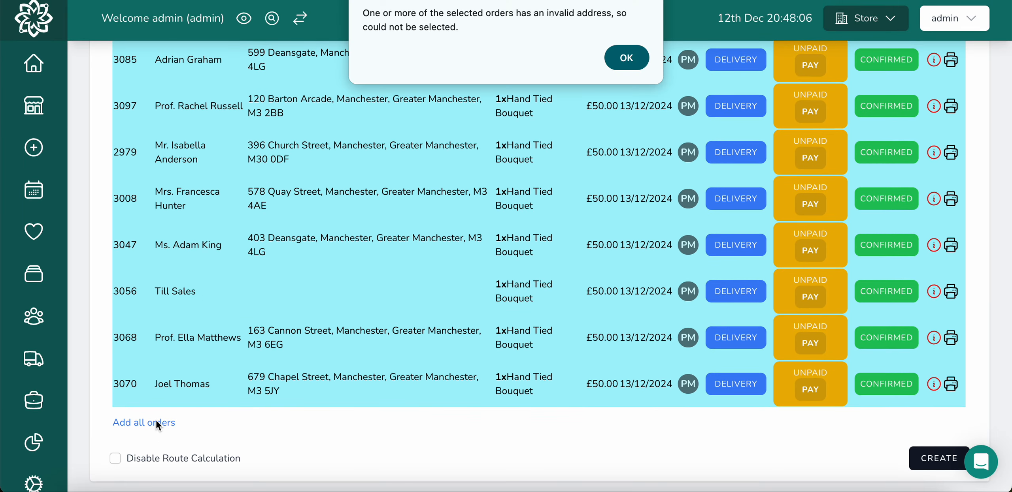
click(625, 60)
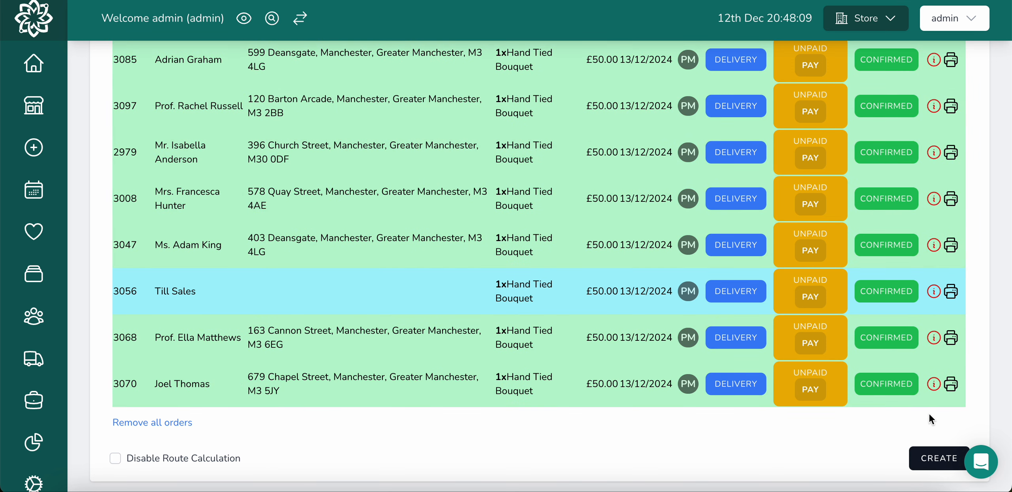
click(116, 459)
click(935, 460)
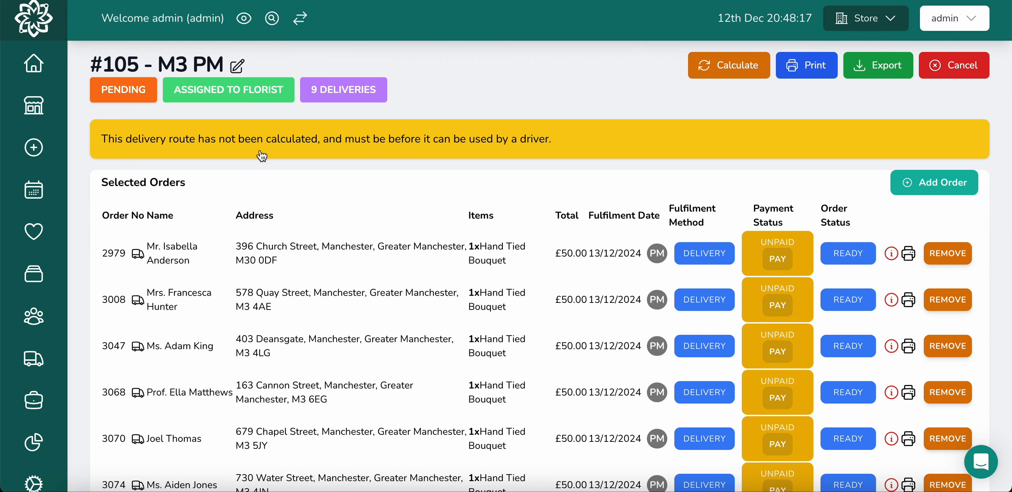
Start another delivery run with the fulfilment date 13-12-2024
click(35, 360)
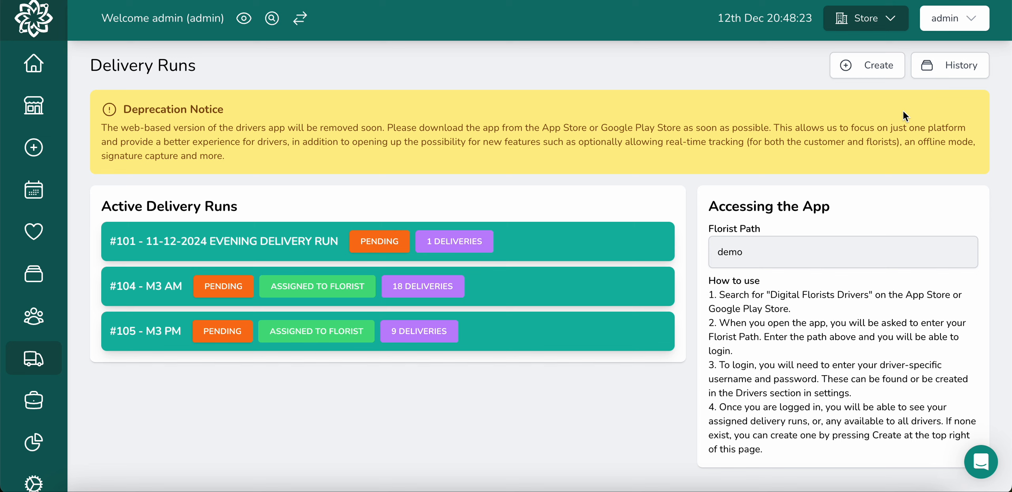
click(860, 77)
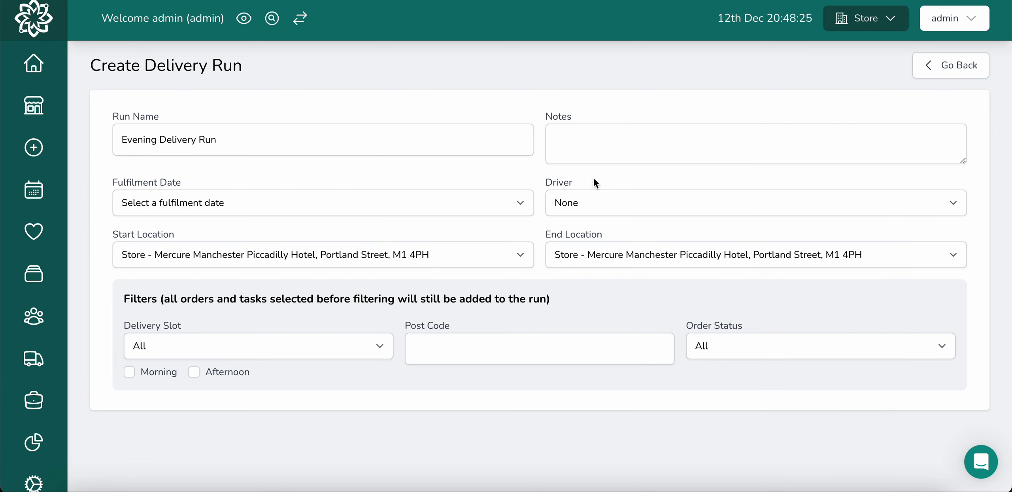
click(423, 204)
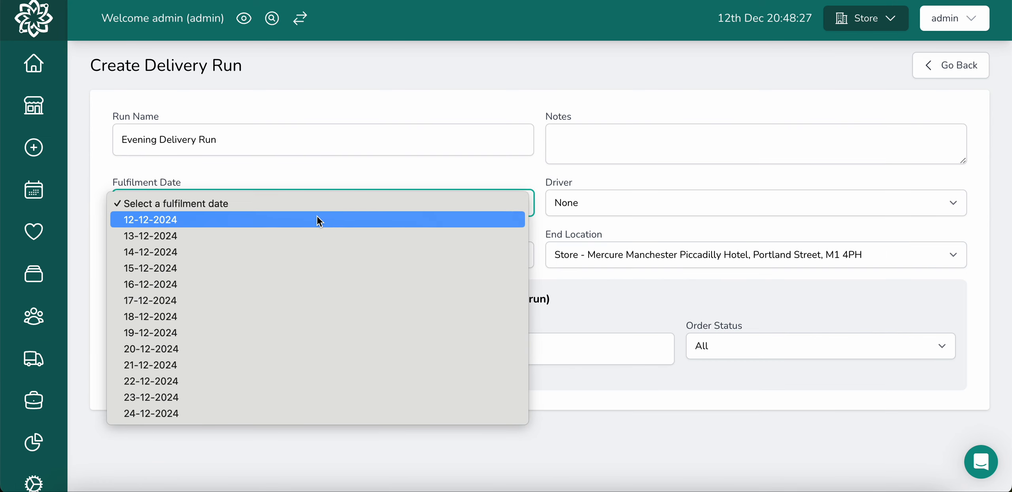
key(Escape)
key(Down)
Look through the full unfiltered list of orders still available for 13-12-2024
scroll(500, 450, down, 20)
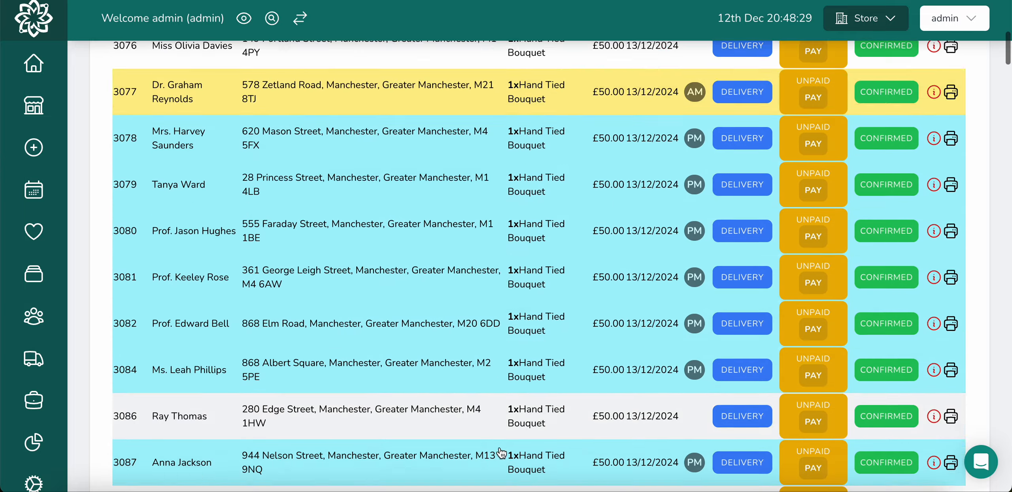
scroll(501, 453, down, 20)
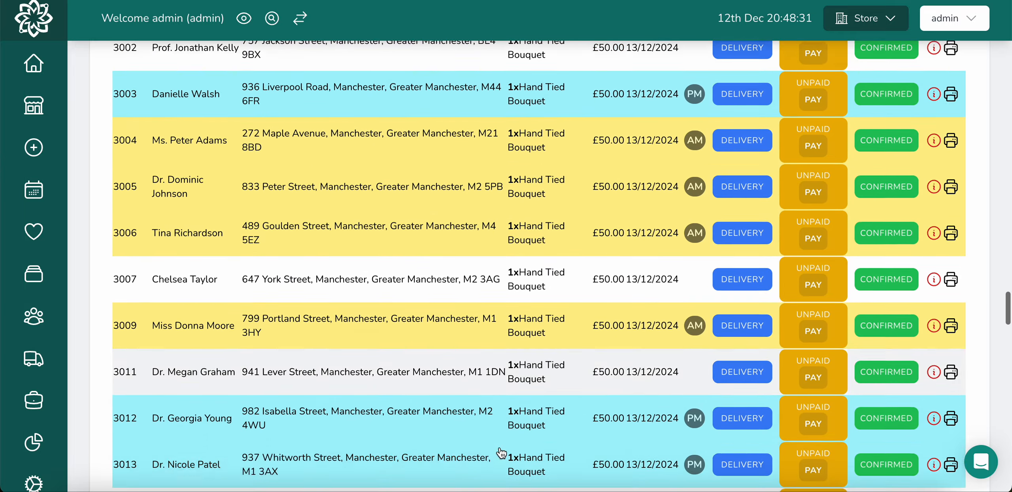
scroll(501, 453, down, 20)
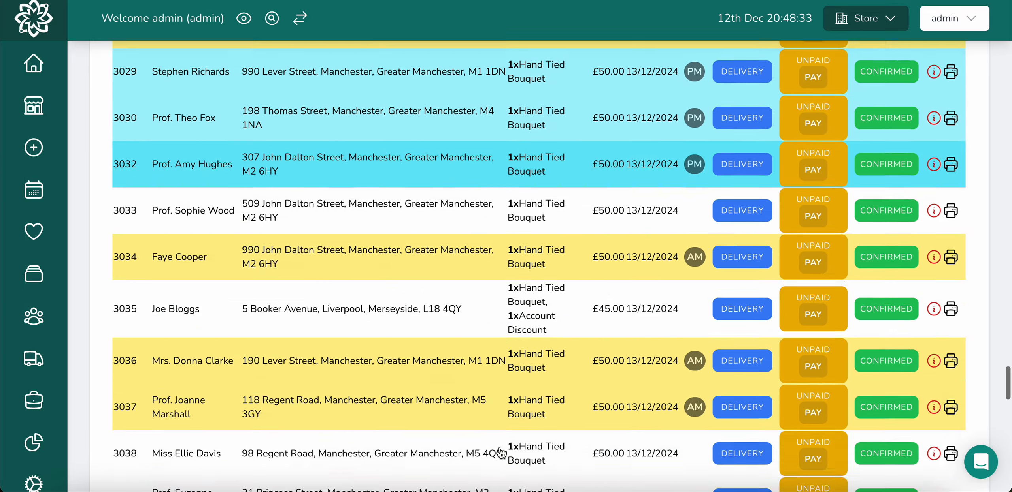
scroll(501, 453, down, 10)
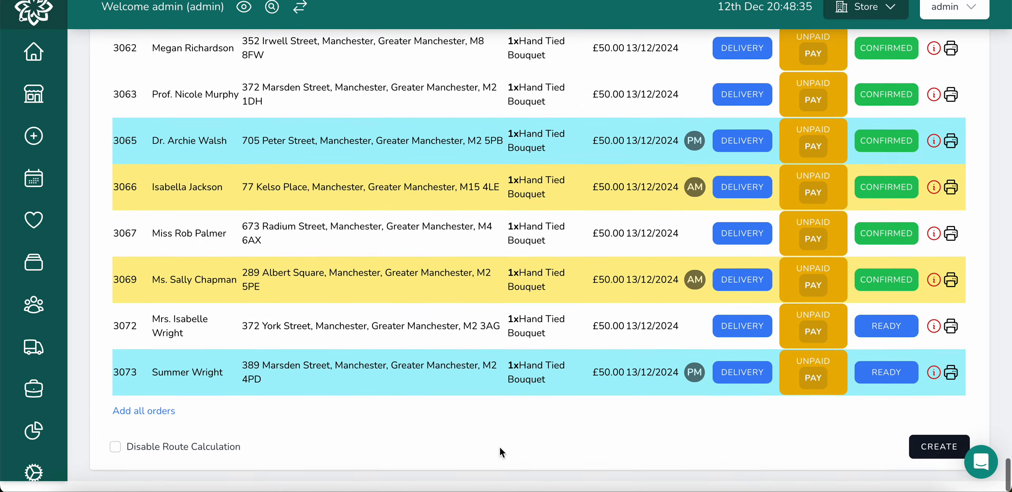
scroll(501, 453, up, 6)
scroll(501, 453, down, 10)
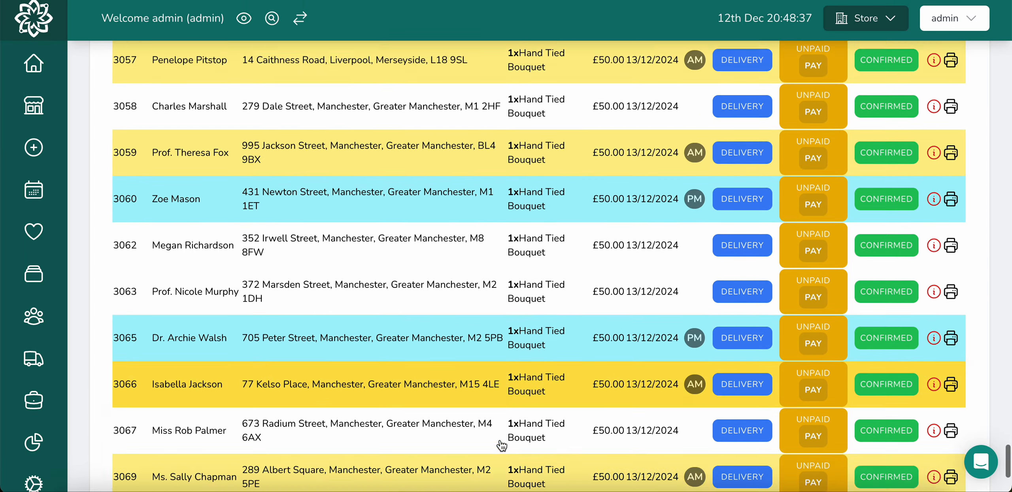
scroll(501, 443, up, 20)
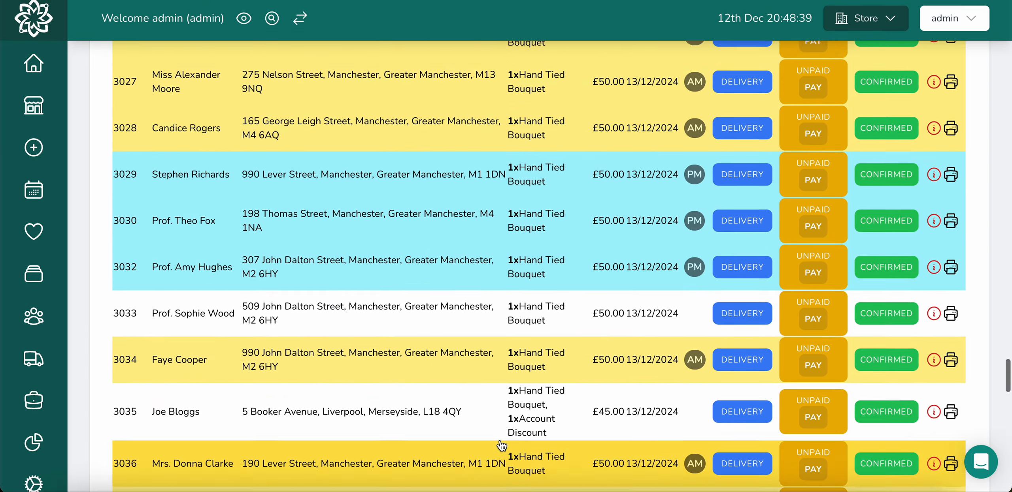
scroll(501, 446, up, 20)
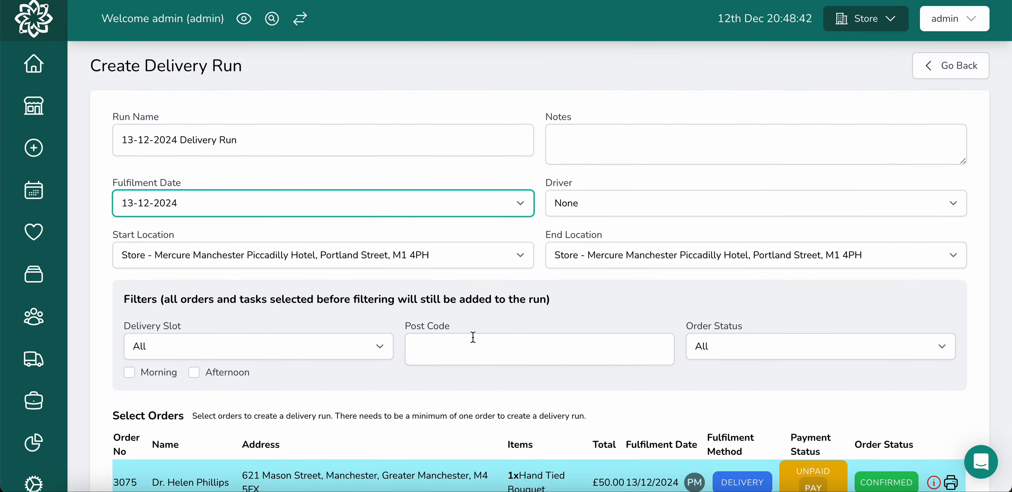
Create the delivery run from all available orders matching the post code m2, with route calculation disabled
click(472, 340)
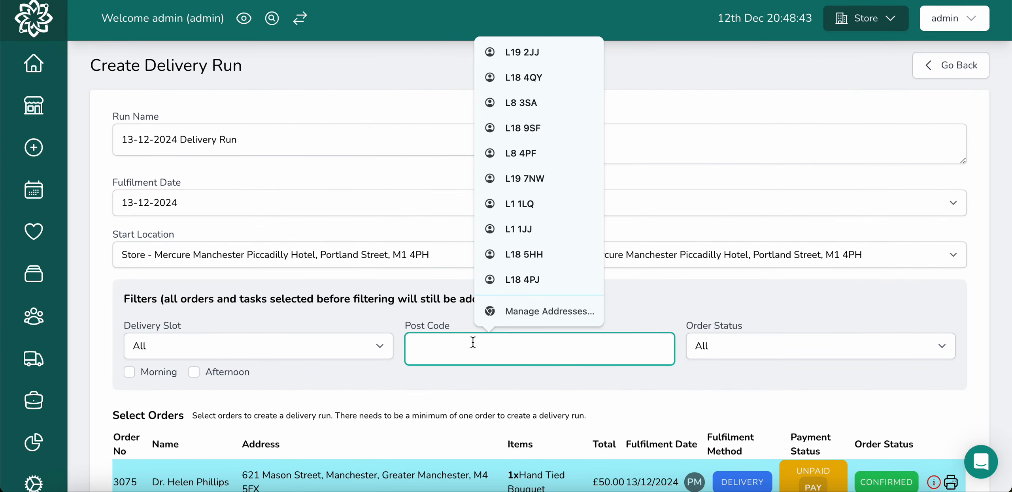
text(m2)
scroll(406, 326, down, 15)
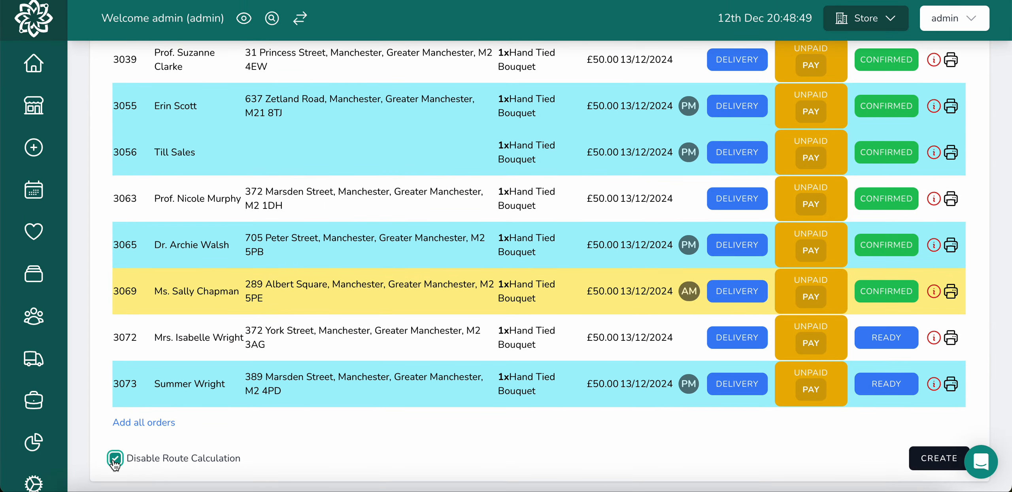
click(144, 424)
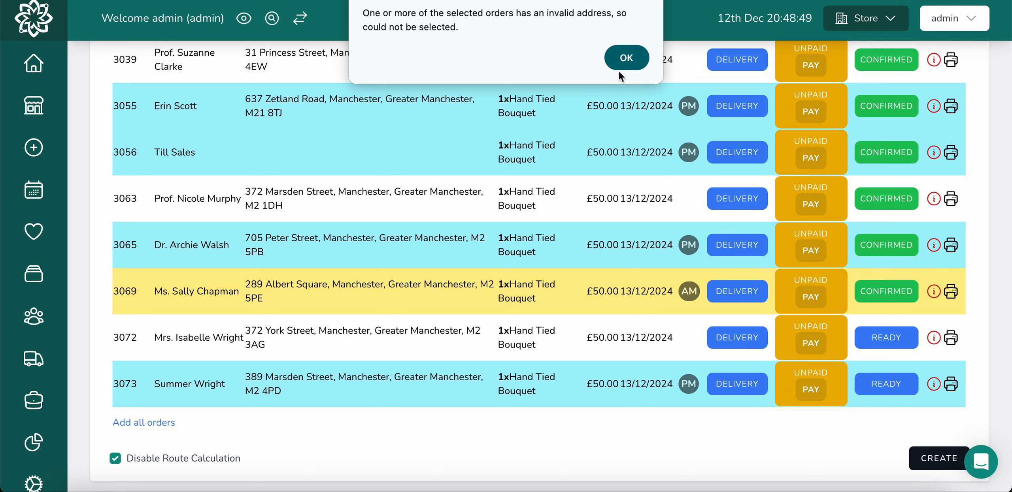
click(622, 61)
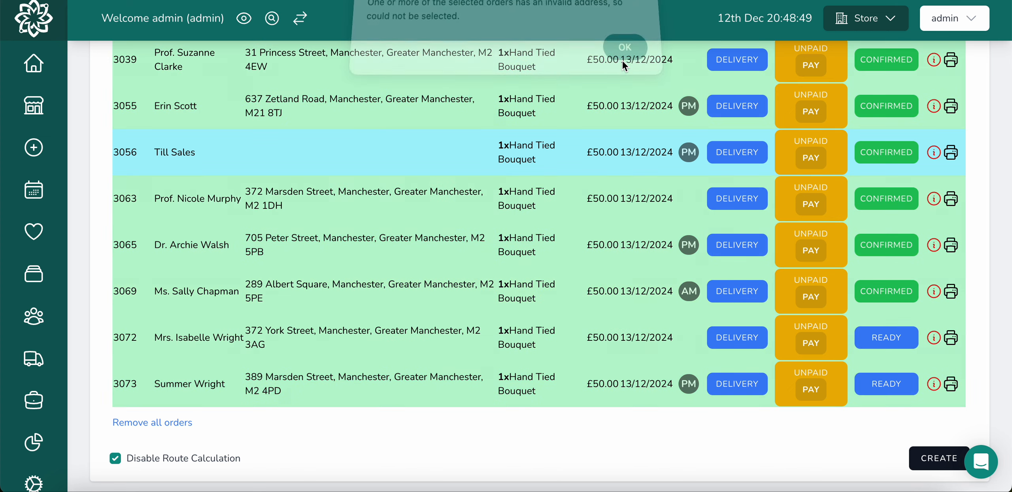
click(925, 460)
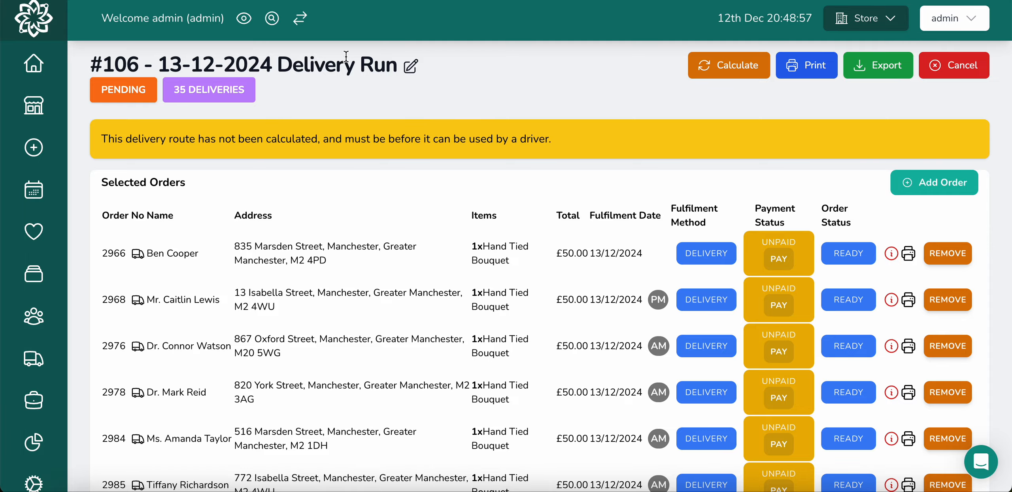
Rename the newly created delivery run m2 and assign it to the driver Florist
scroll(404, 292, down, 20)
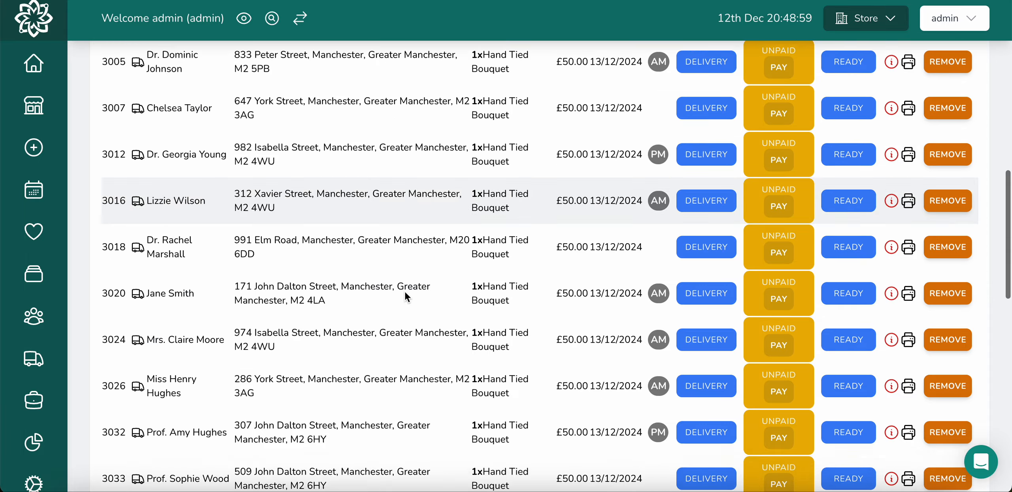
scroll(404, 292, up, 7)
scroll(404, 292, up, 20)
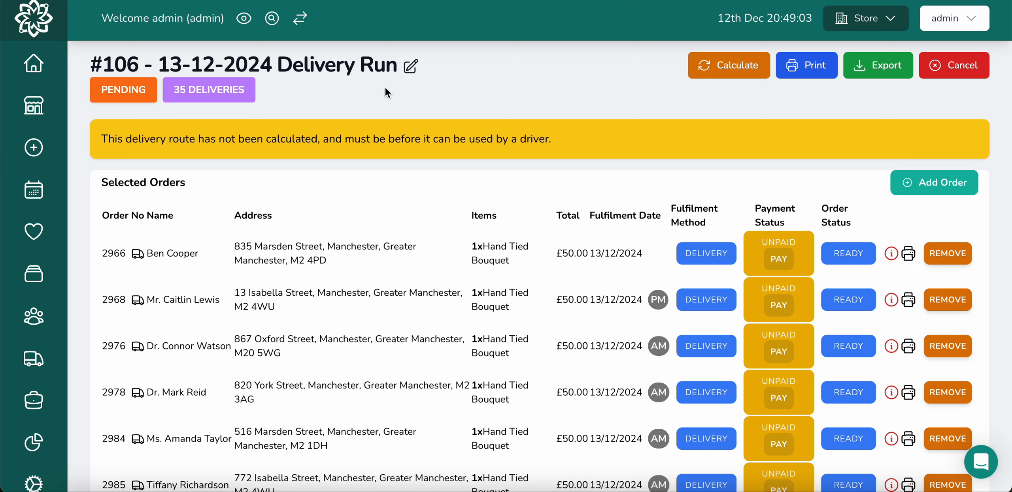
click(412, 68)
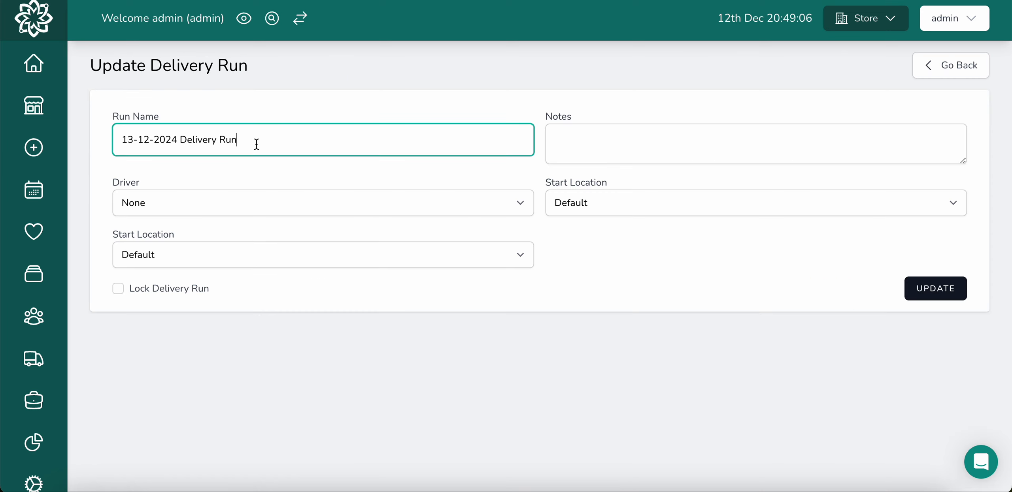
text(m2)
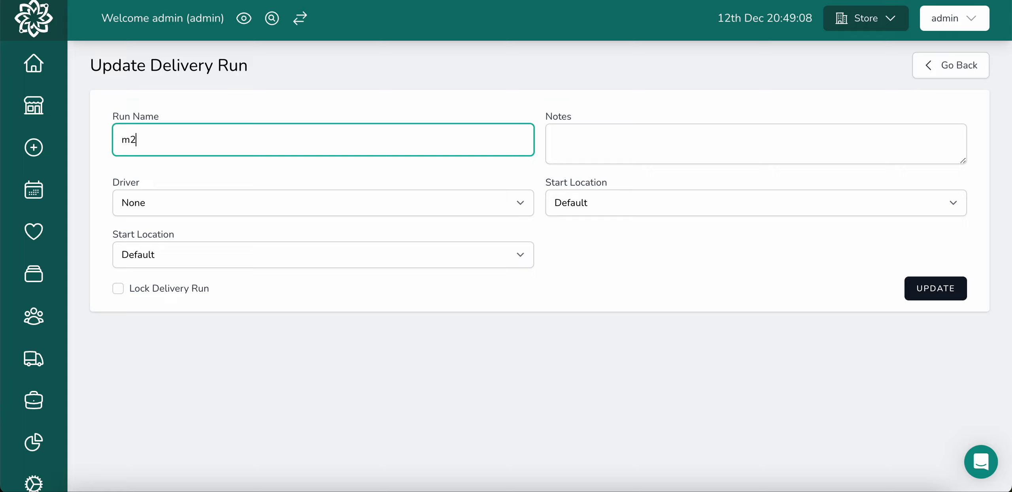
click(270, 214)
click(225, 300)
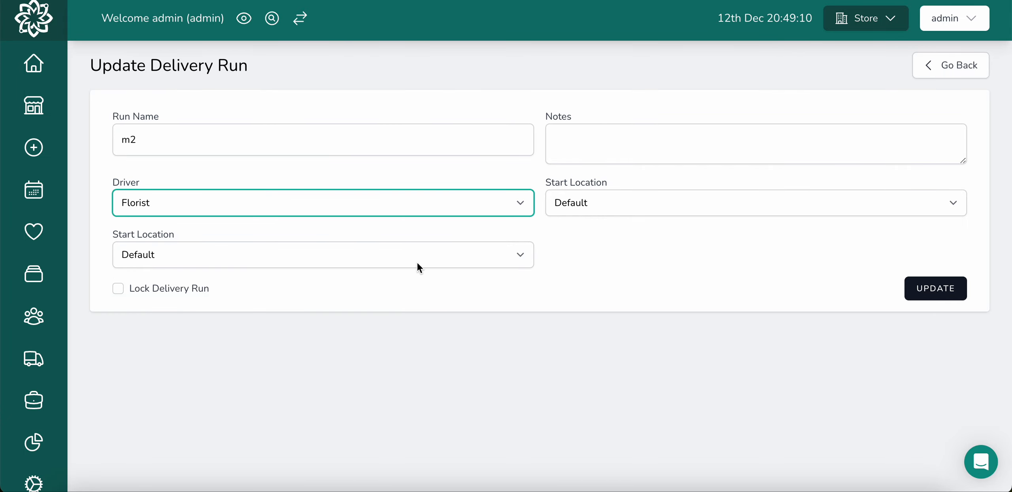
click(935, 293)
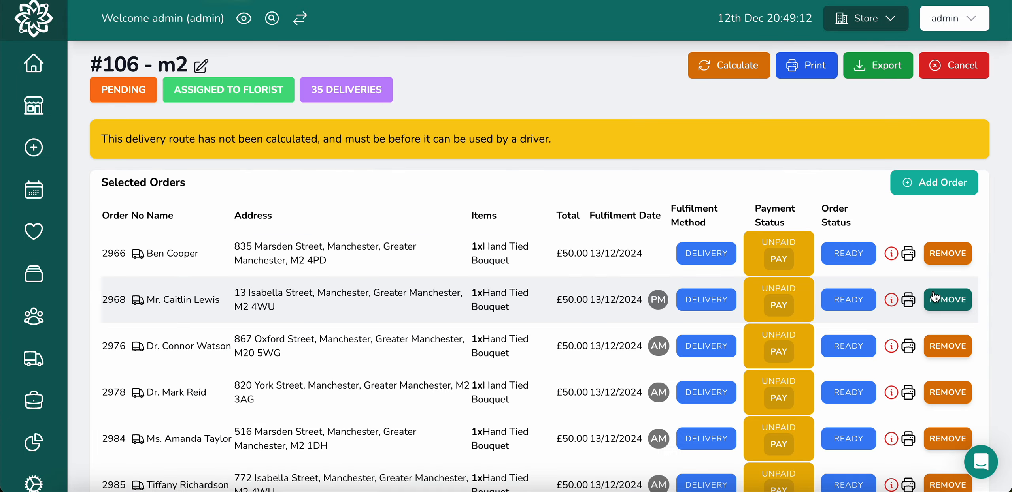
Begin a further delivery run and set its fulfilment date to 13-12-2024
click(41, 366)
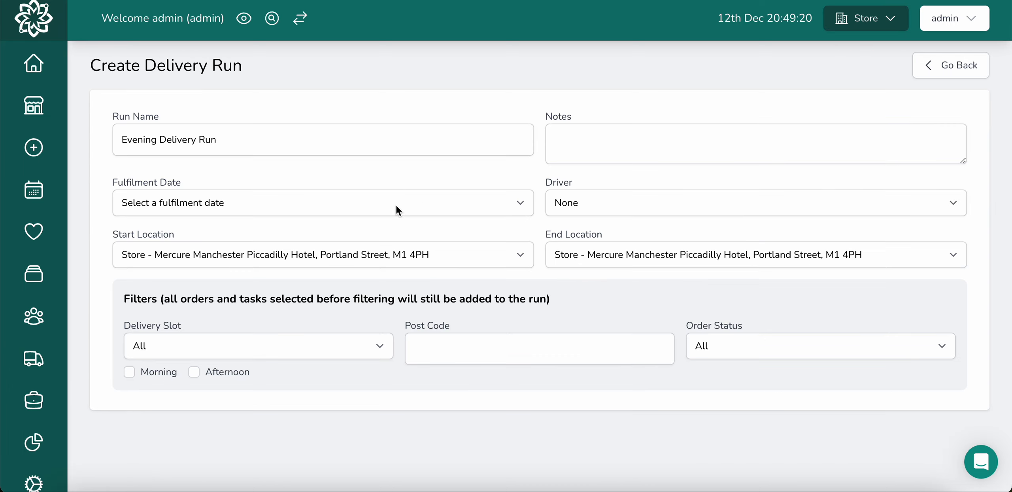
click(396, 210)
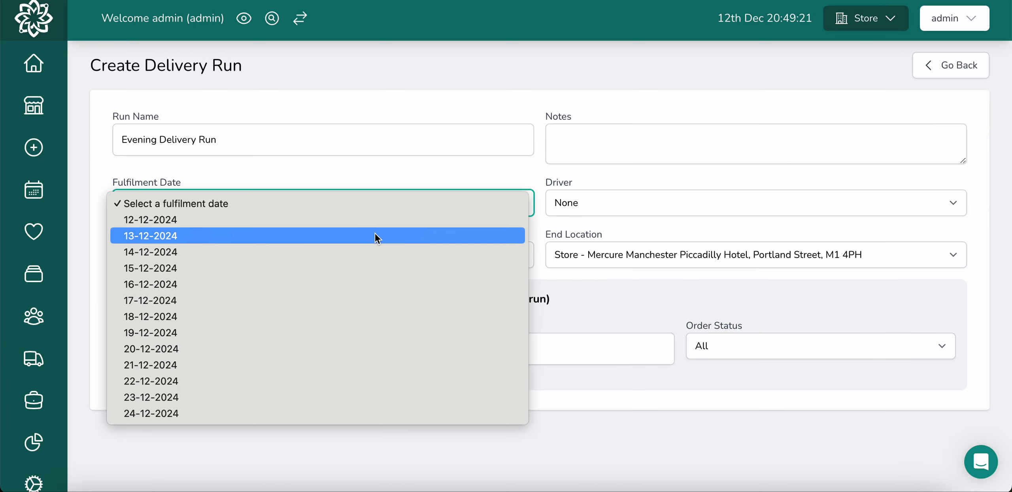
click(373, 237)
Review which orders for 13-12-2024 are still unassigned to a delivery run
scroll(572, 309, down, 5)
scroll(573, 312, down, 5)
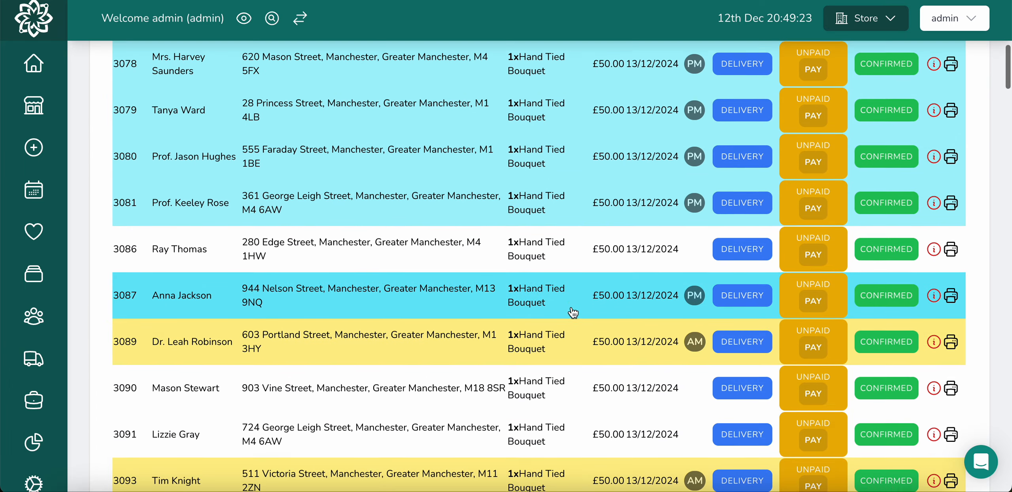
scroll(572, 312, up, 4)
scroll(525, 213, up, 2)
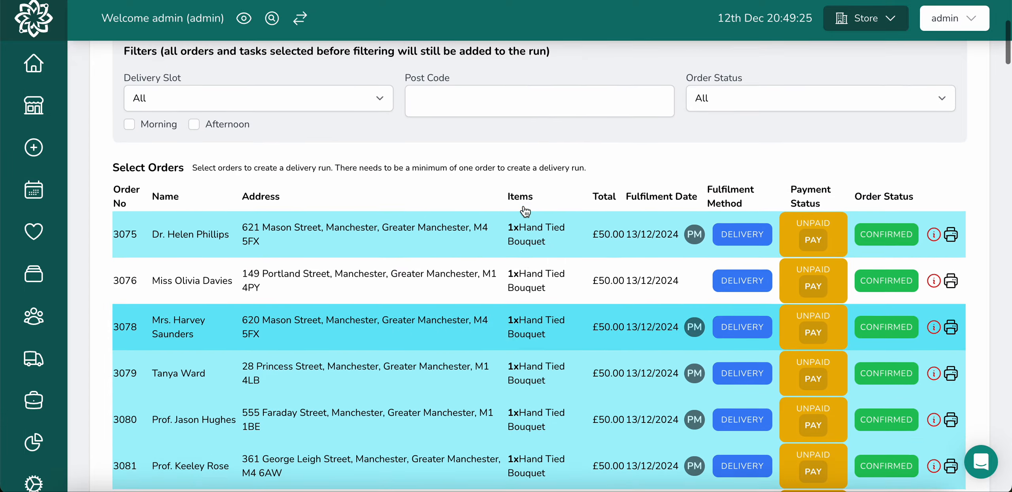
scroll(525, 213, down, 15)
scroll(525, 213, down, 10)
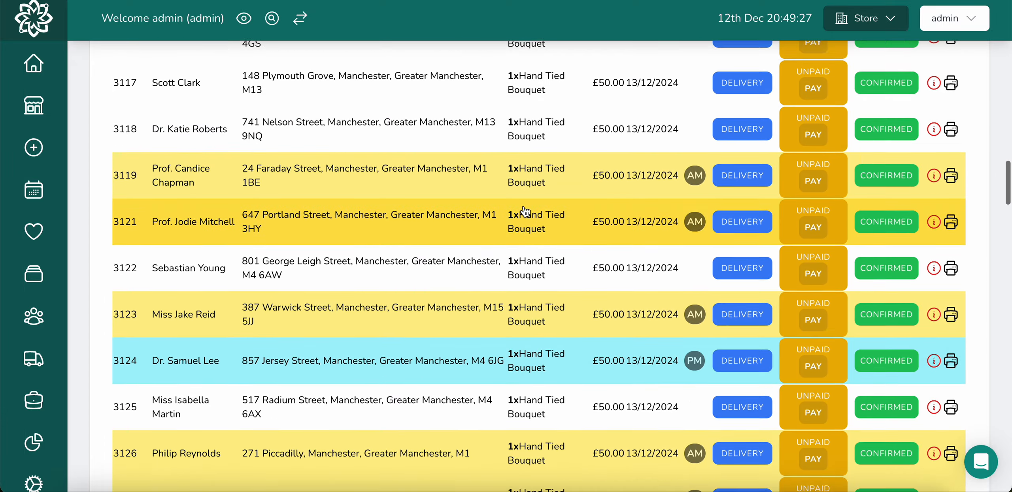
scroll(524, 206, up, 20)
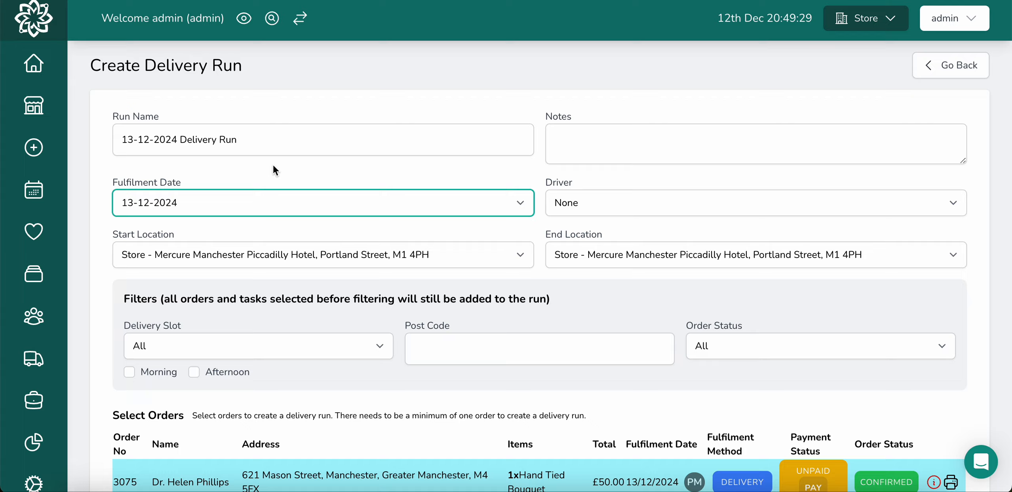
Filter the available orders to the post code m1 and add all of them to the run
click(477, 343)
text(m1)
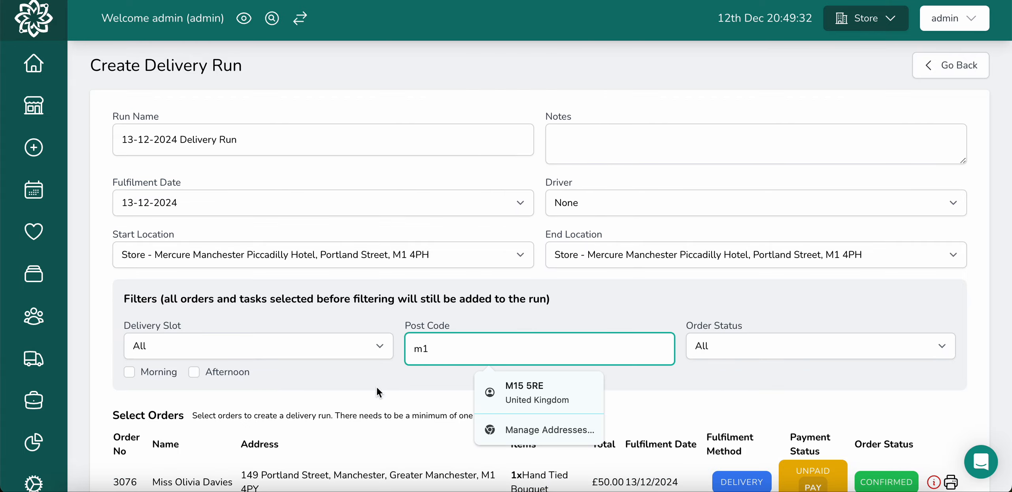
scroll(372, 381, down, 20)
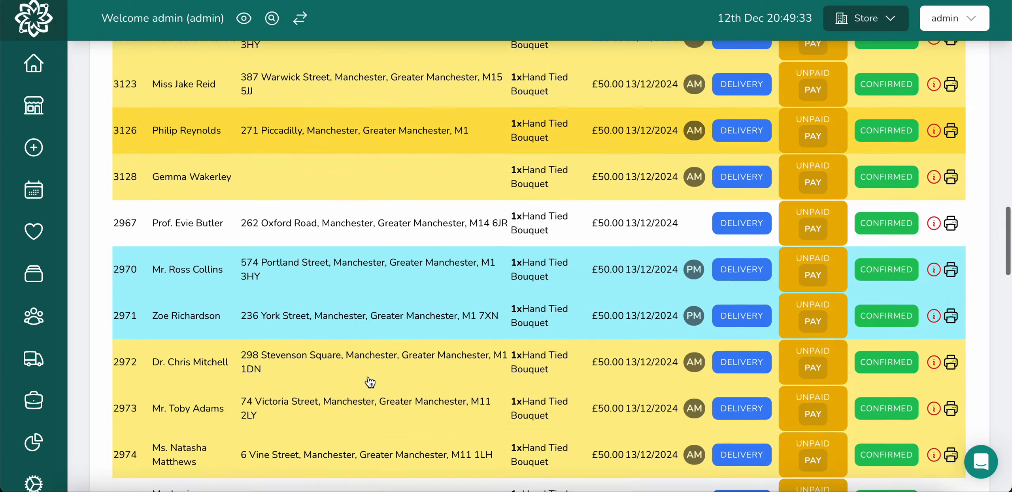
scroll(370, 381, down, 3)
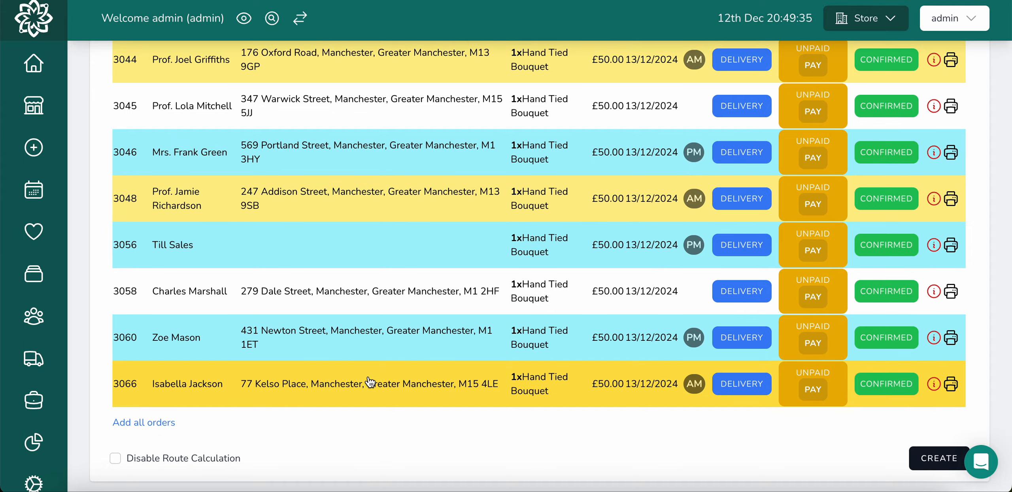
click(152, 430)
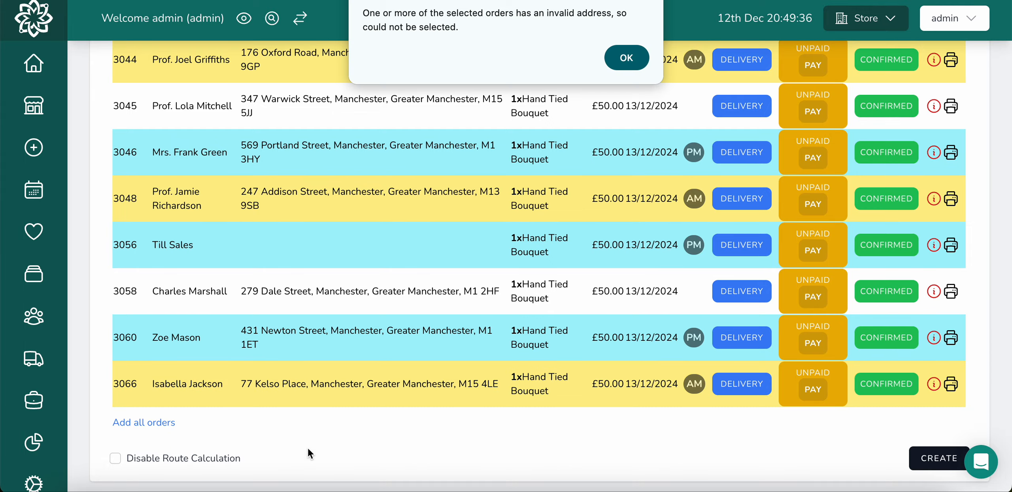
click(622, 60)
scroll(303, 273, up, 10)
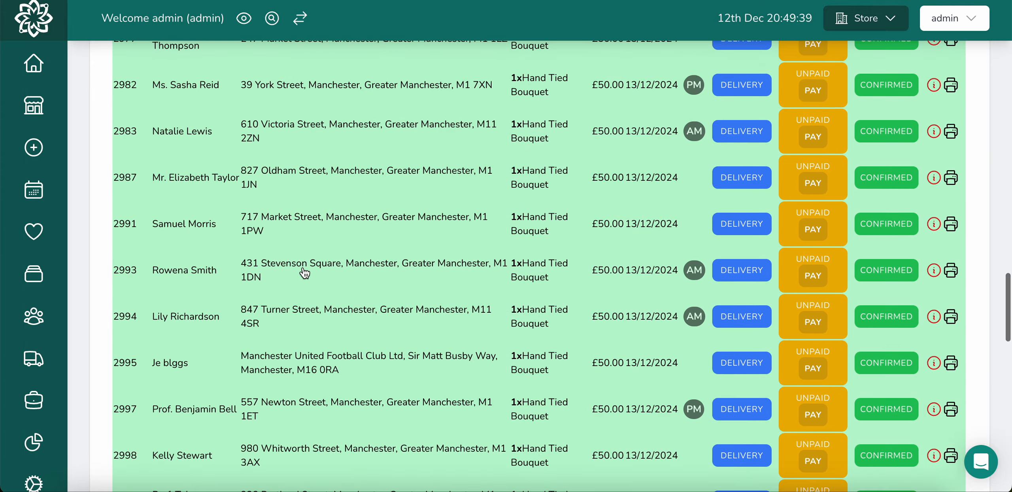
scroll(303, 273, down, 15)
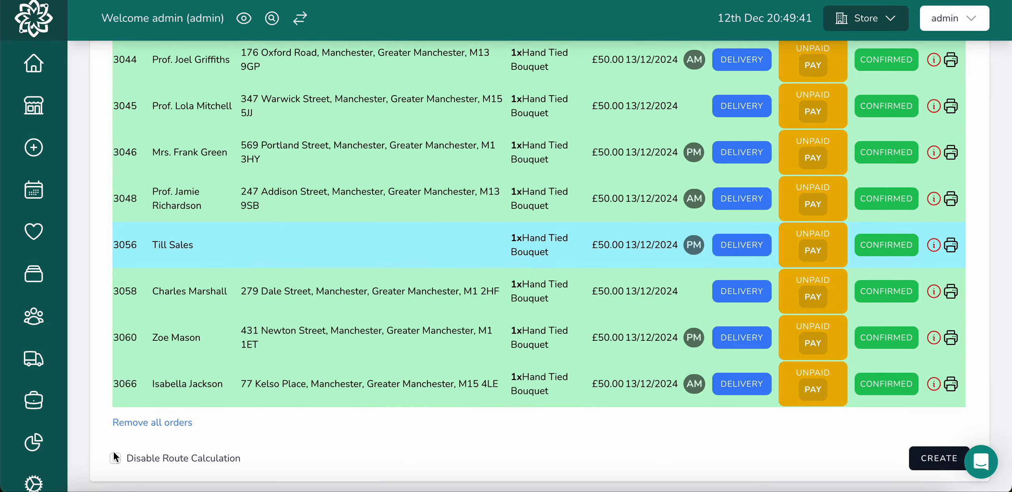
Name the new delivery run m1
scroll(364, 434, up, 20)
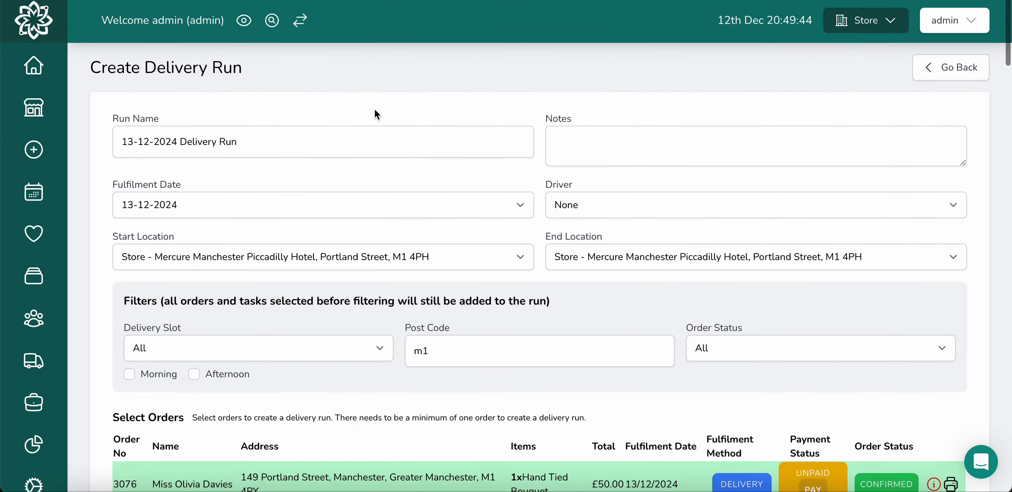
click(344, 139)
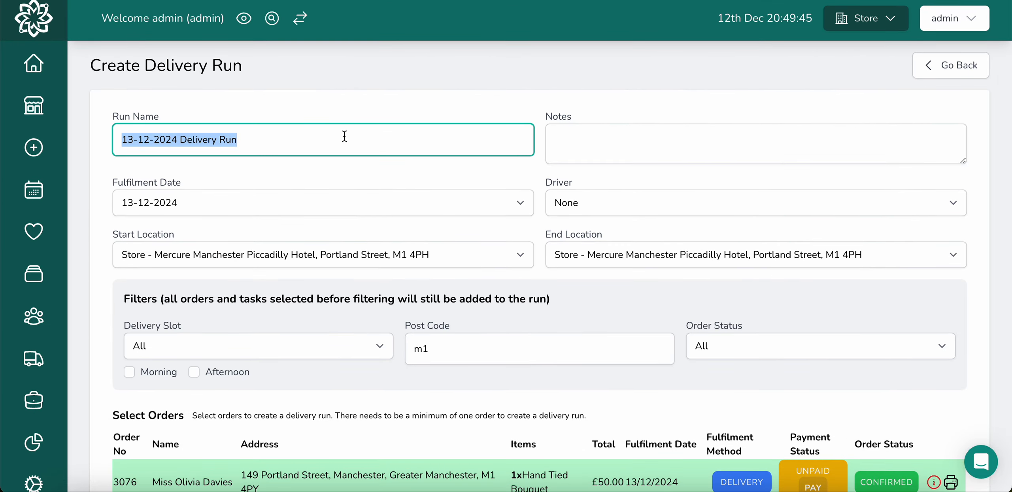
text(m1)
scroll(536, 334, down, 4)
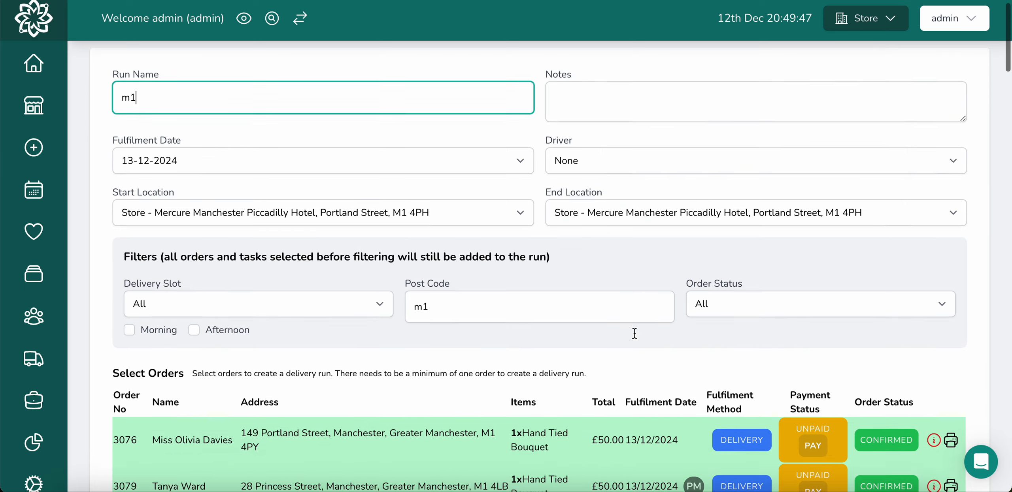
scroll(628, 94, up, 4)
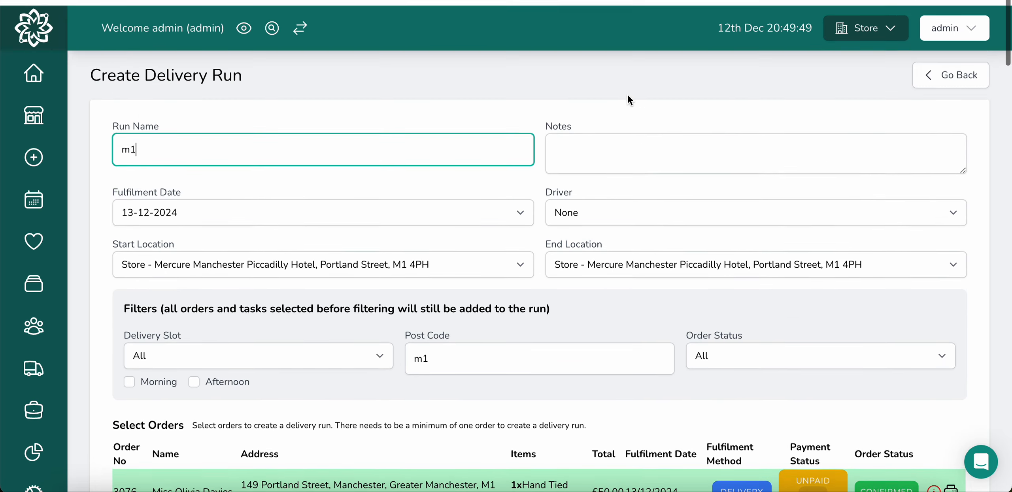
Assign the run to the driver Florist and create it with route calculation disabled
click(629, 196)
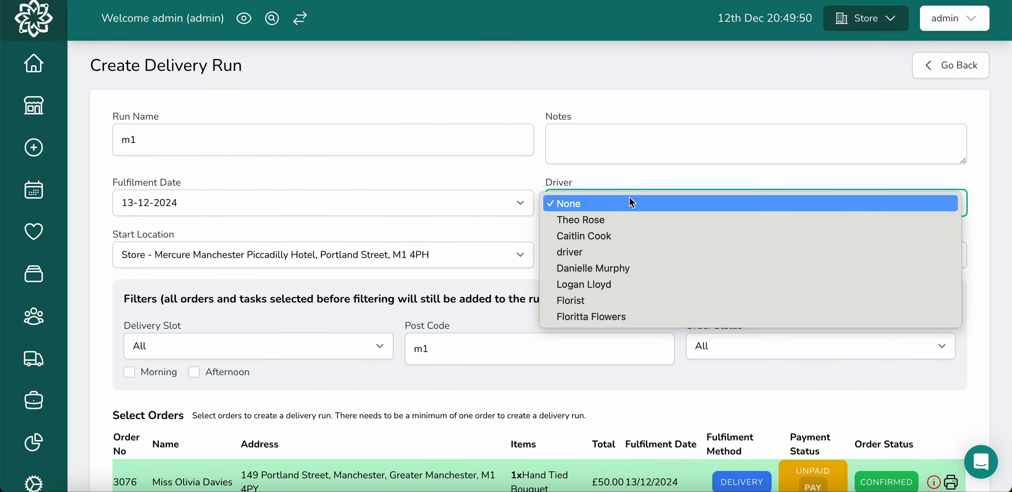
click(589, 301)
scroll(560, 299, down, 2)
scroll(560, 298, down, 20)
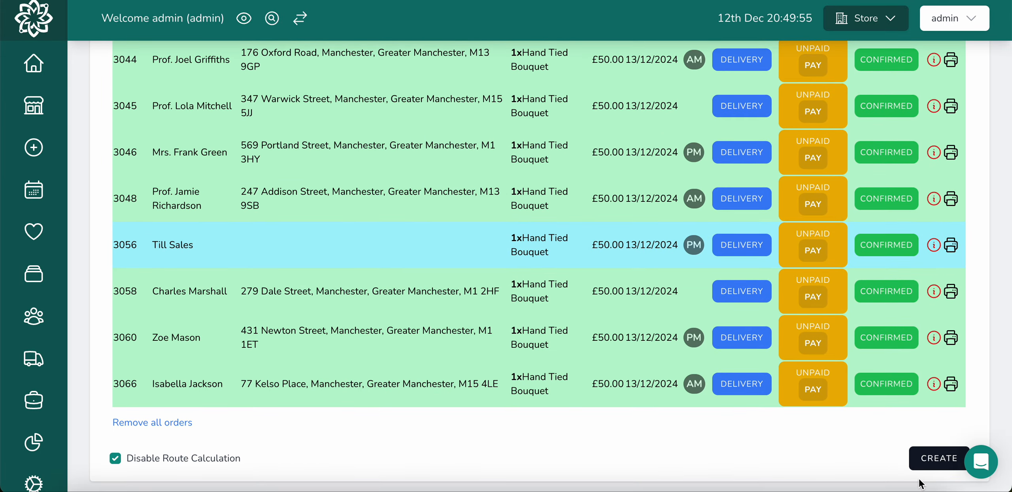
click(937, 459)
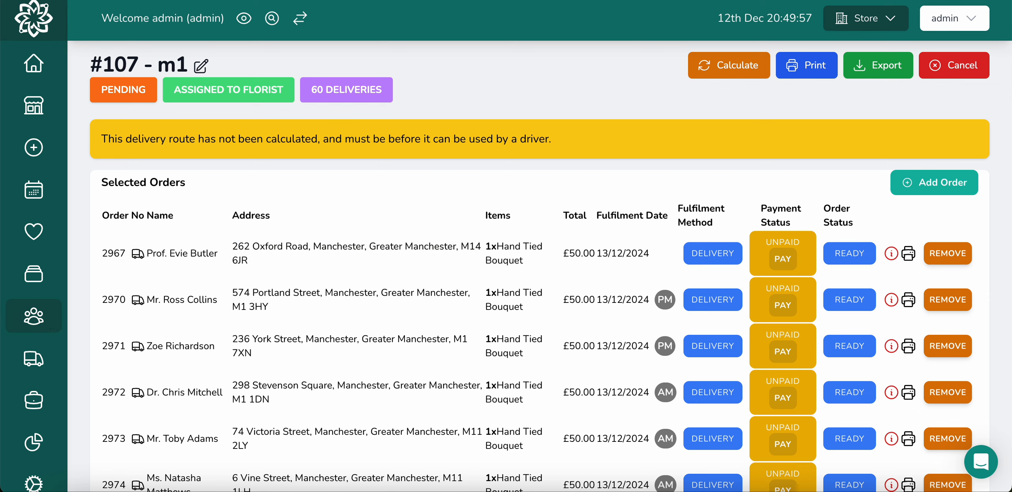
Begin another delivery run and set its fulfilment date to 13-12-2024
click(35, 364)
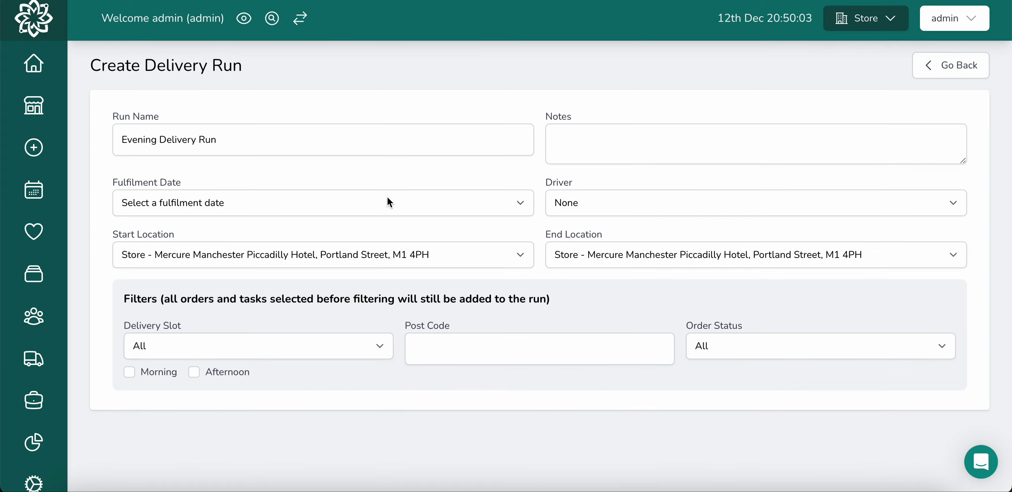
click(387, 201)
click(355, 235)
scroll(547, 352, down, 1)
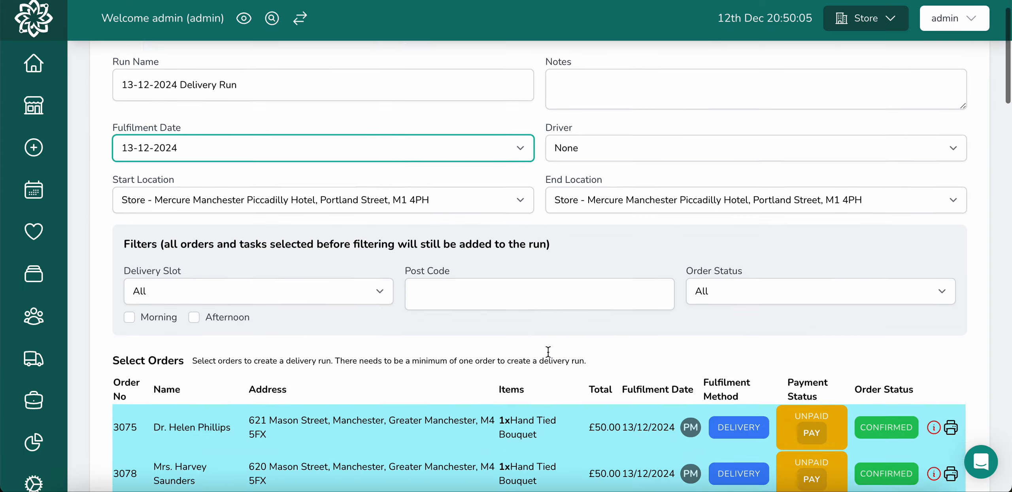
Review the post codes of the remaining unassigned orders for 13-12-2024
scroll(548, 351, down, 20)
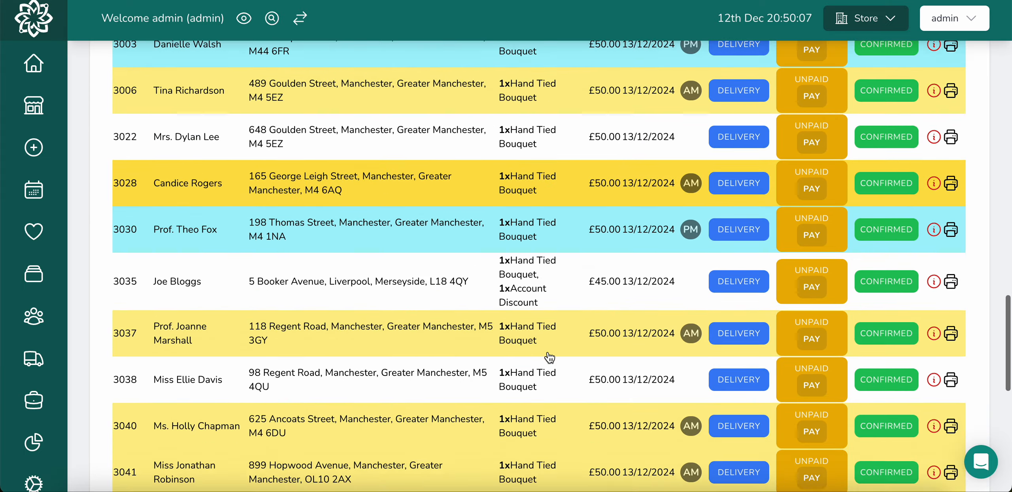
scroll(548, 356, down, 10)
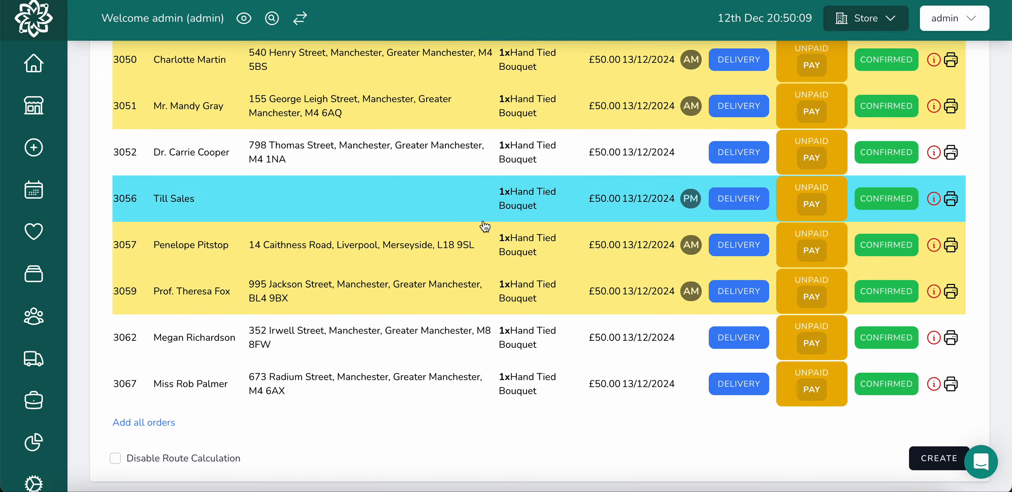
scroll(448, 265, up, 15)
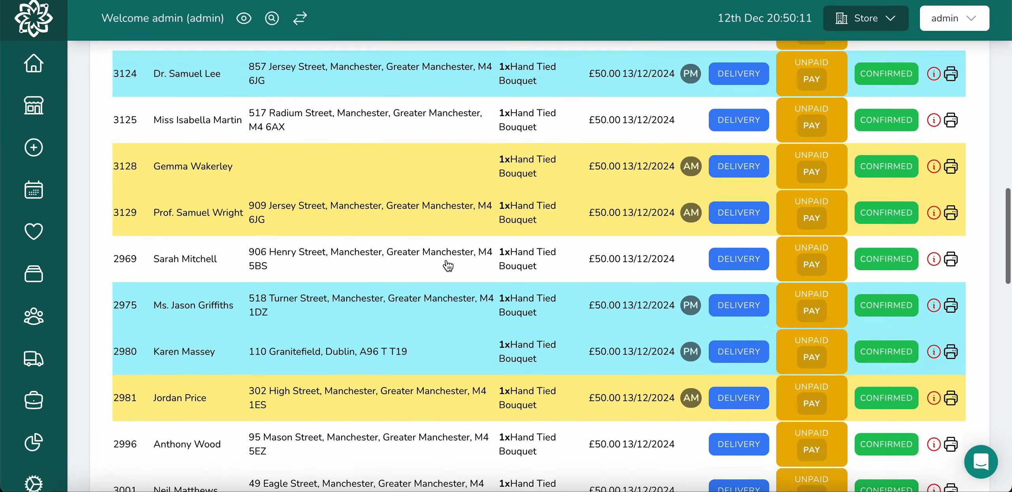
scroll(448, 265, up, 10)
scroll(448, 265, down, 5)
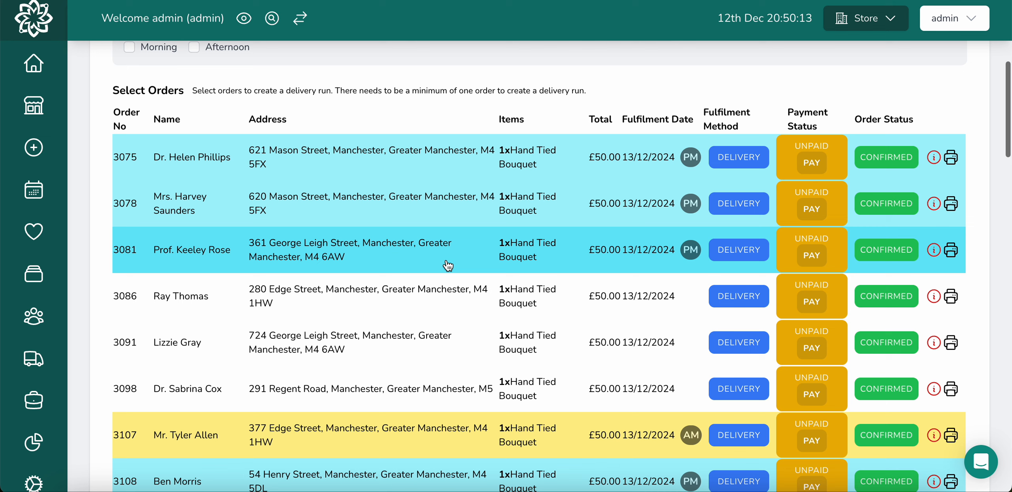
Filter the available orders to the post code m4 and add all of them to the run
scroll(490, 182, up, 5)
click(504, 198)
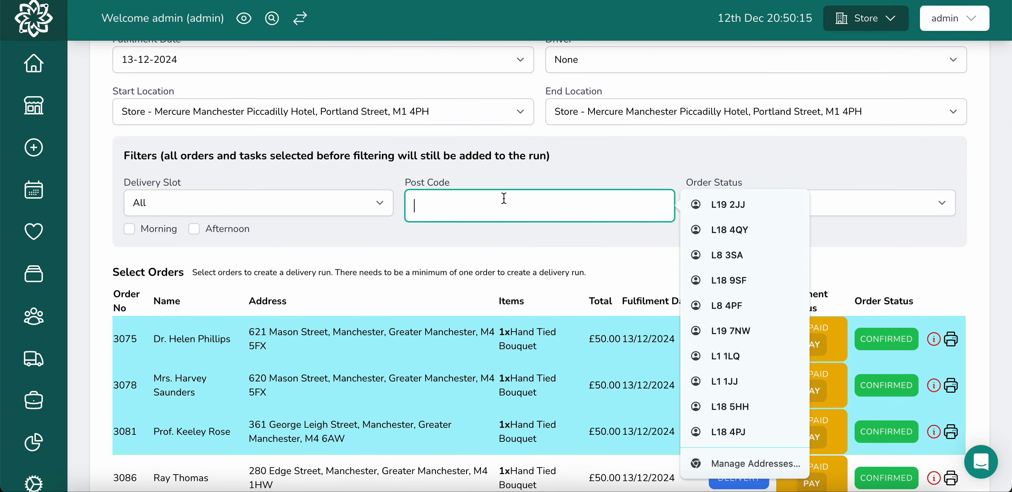
text(m4)
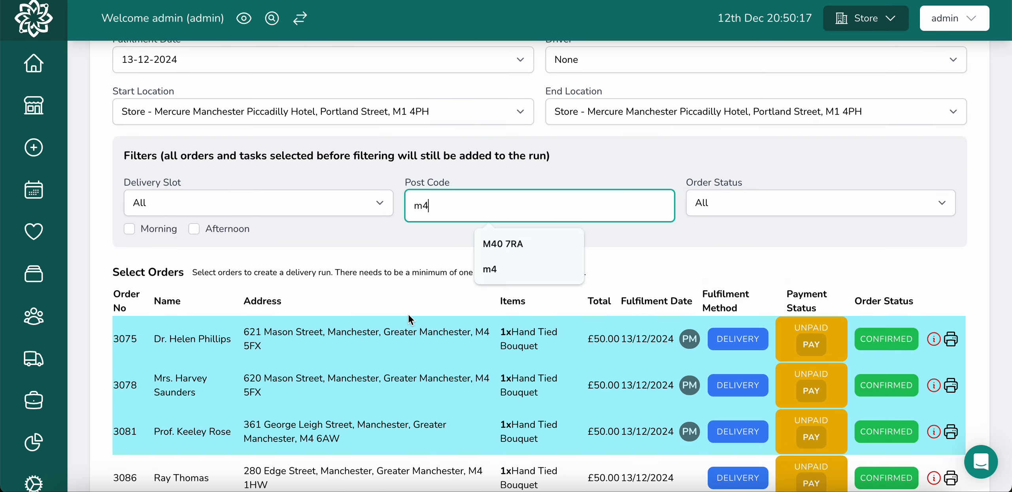
click(392, 334)
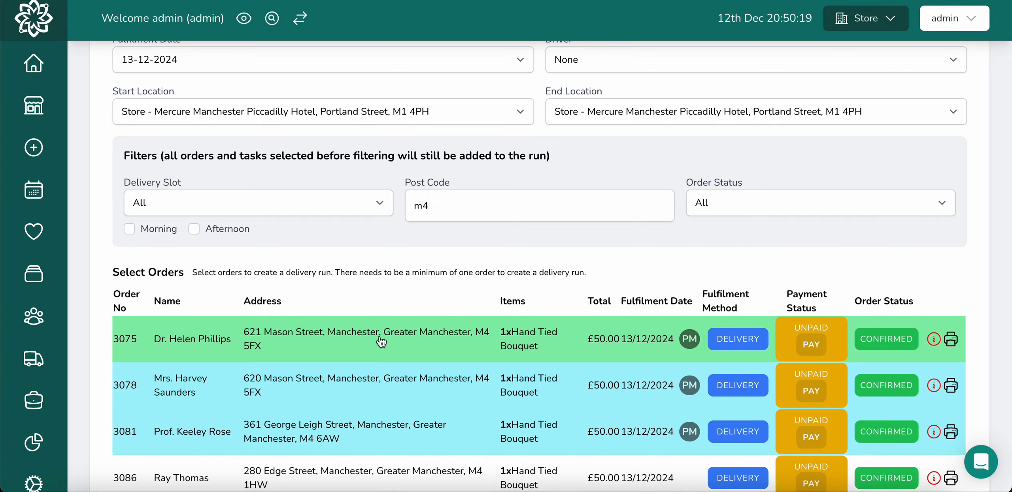
scroll(380, 342, down, 20)
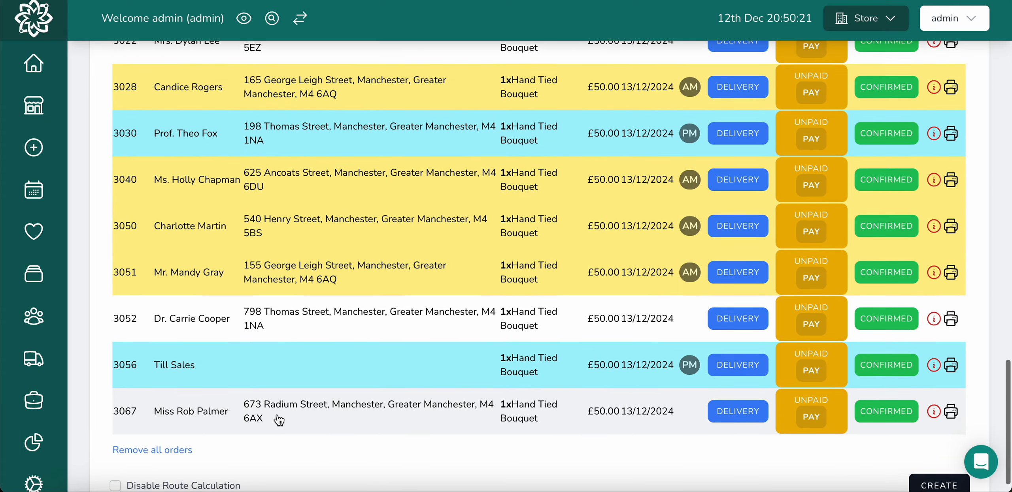
scroll(279, 420, down, 1)
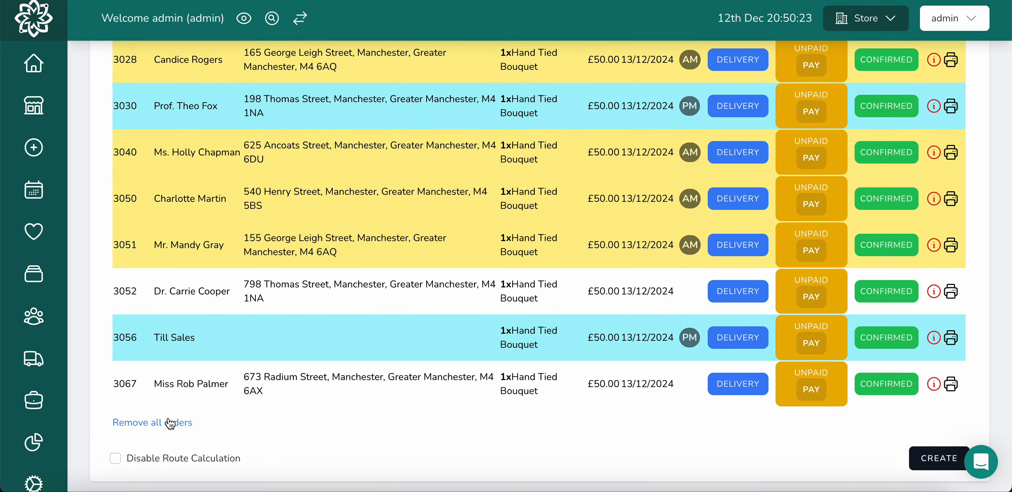
click(193, 423)
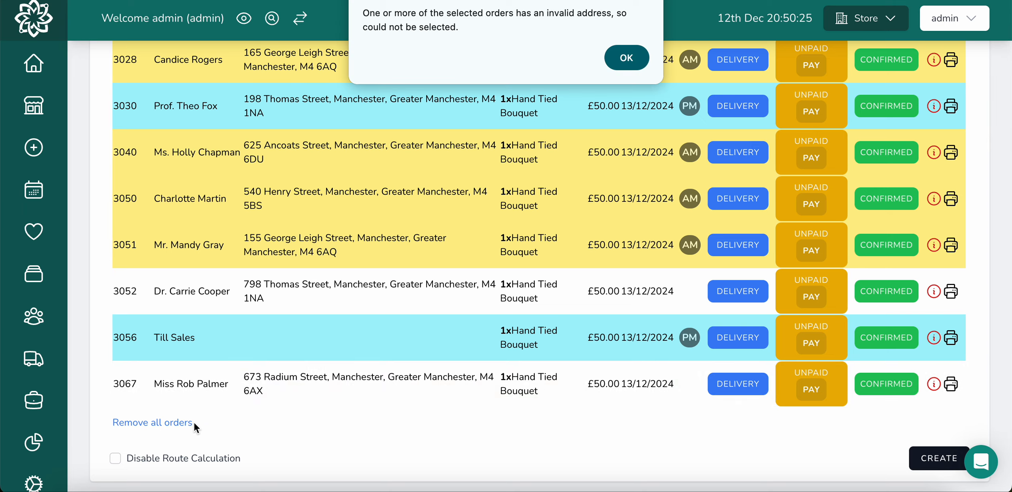
click(627, 59)
click(137, 422)
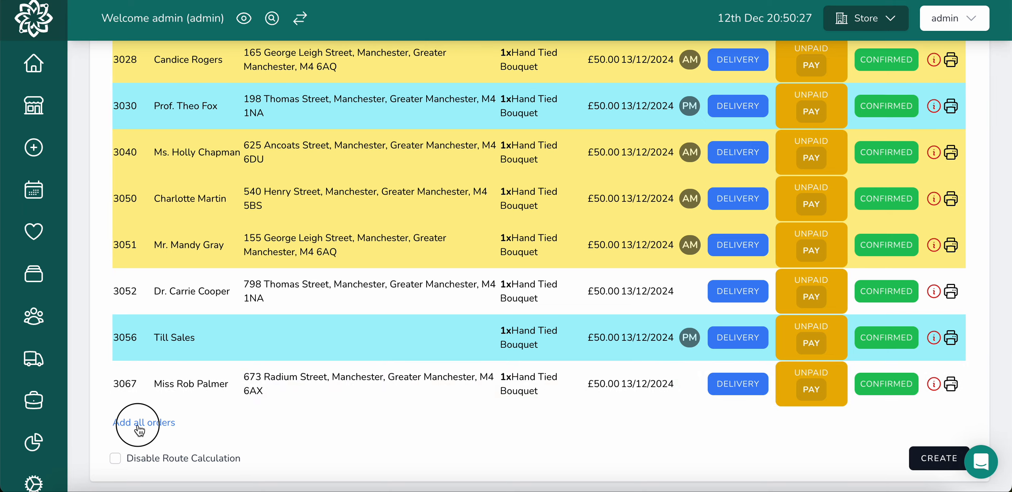
click(635, 68)
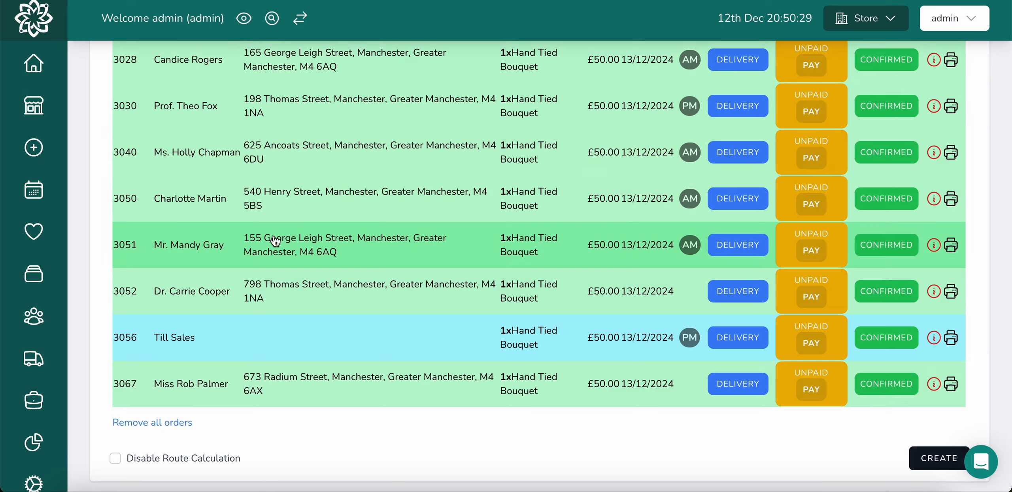
Replace the default name of the new delivery run with m4
scroll(272, 237, up, 15)
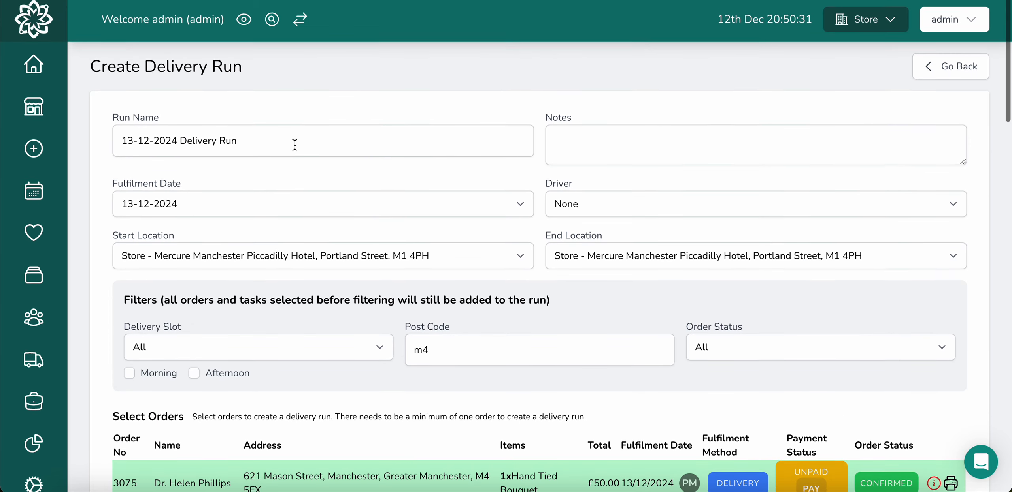
click(294, 145)
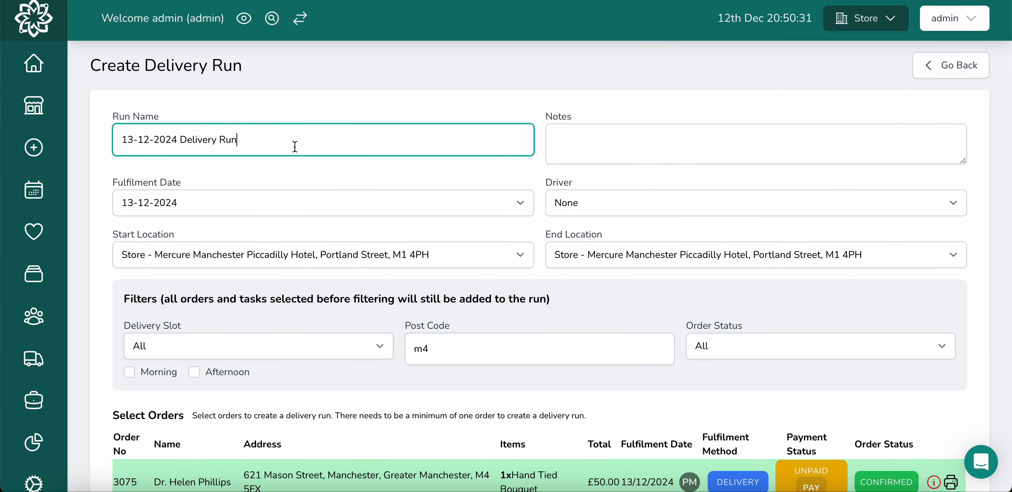
text(m4)
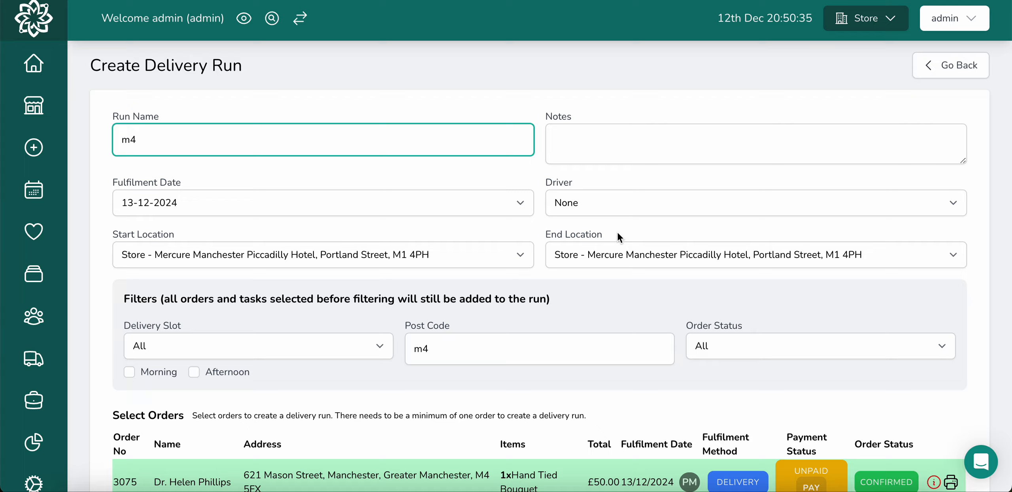
Assign the m4 run to the driver Florist and create it with route calculation left on
click(620, 212)
click(603, 298)
scroll(585, 365, down, 20)
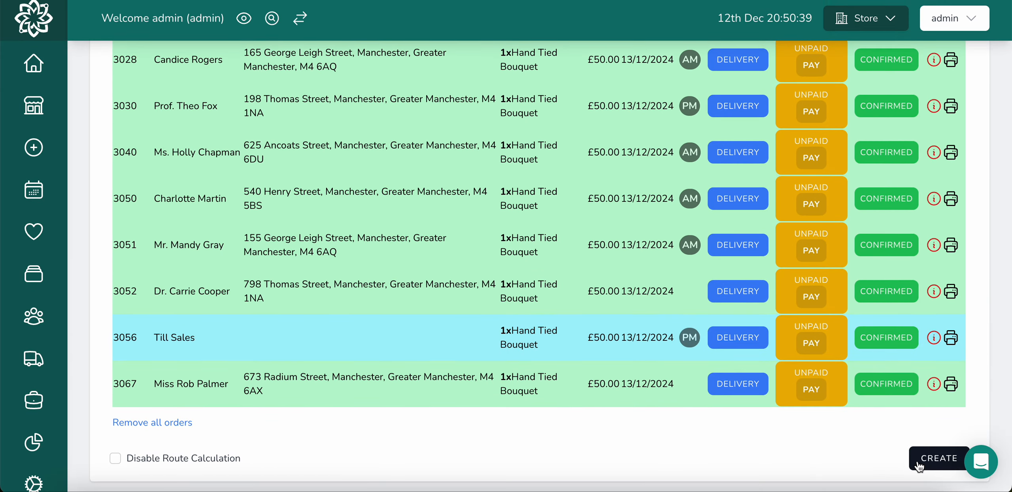
click(938, 457)
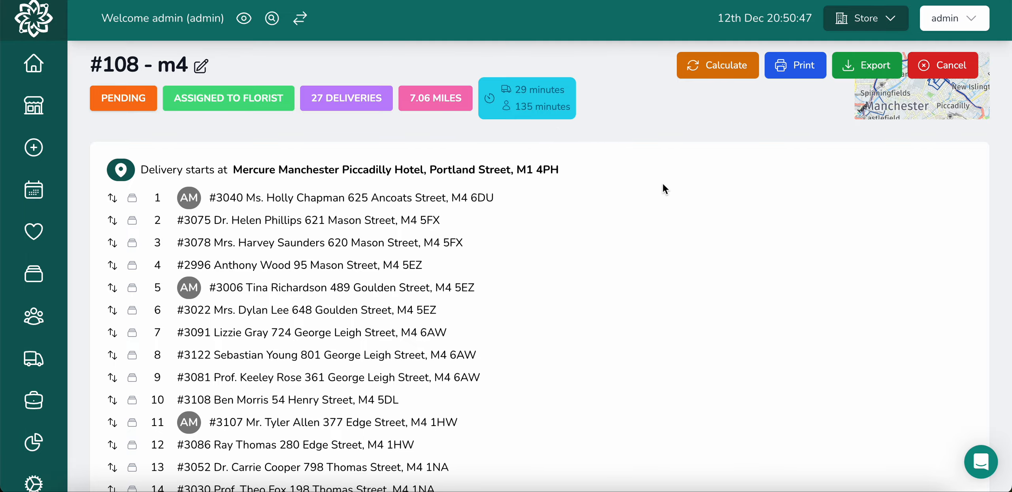
Review the stop sequence of the calculated route for the m4 delivery run
scroll(651, 187, down, 10)
scroll(651, 186, up, 7)
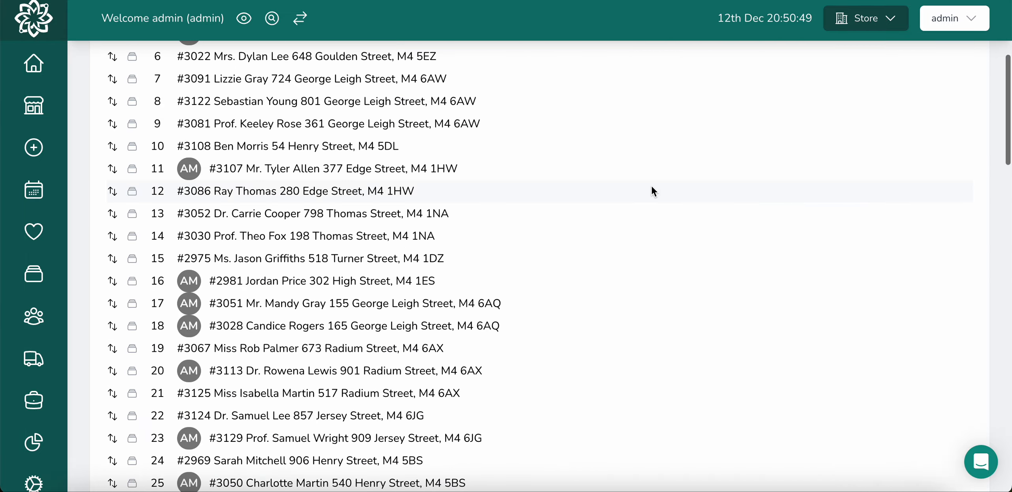
scroll(651, 187, up, 6)
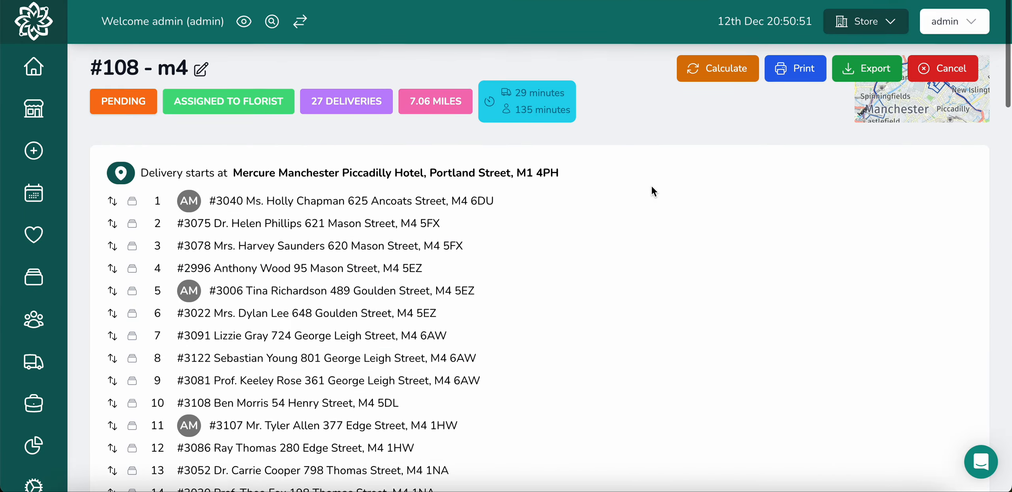
Look through the leftover orders that can still be added to the m4 run, and close the list without adding any
scroll(651, 191, down, 10)
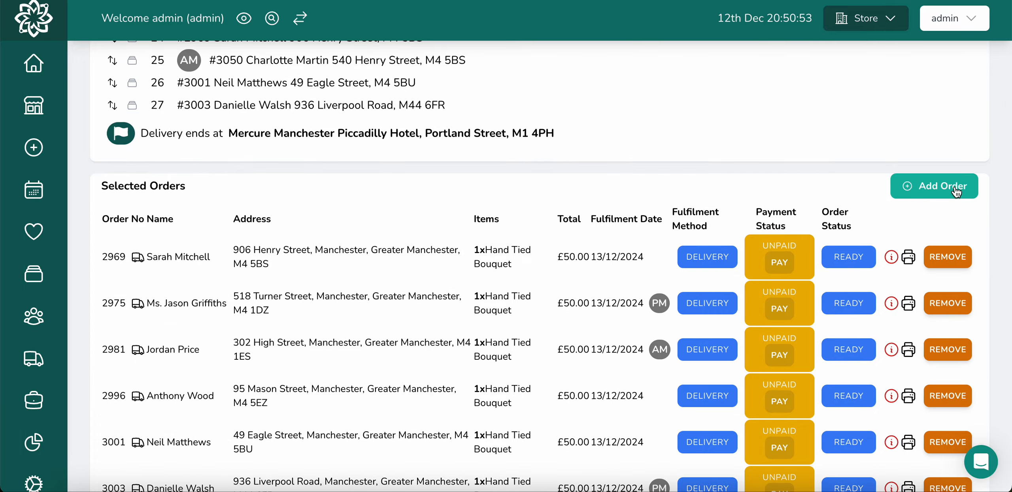
click(956, 190)
scroll(588, 316, down, 5)
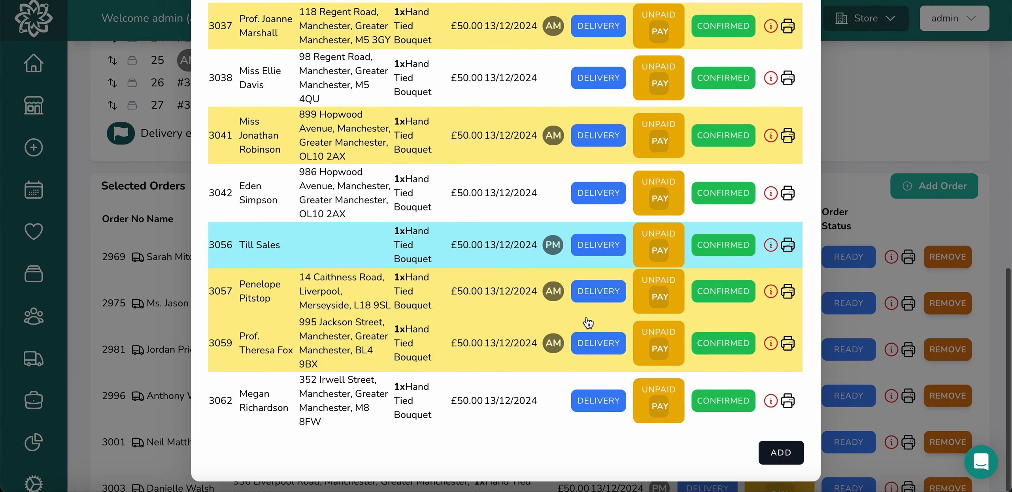
scroll(588, 323, up, 5)
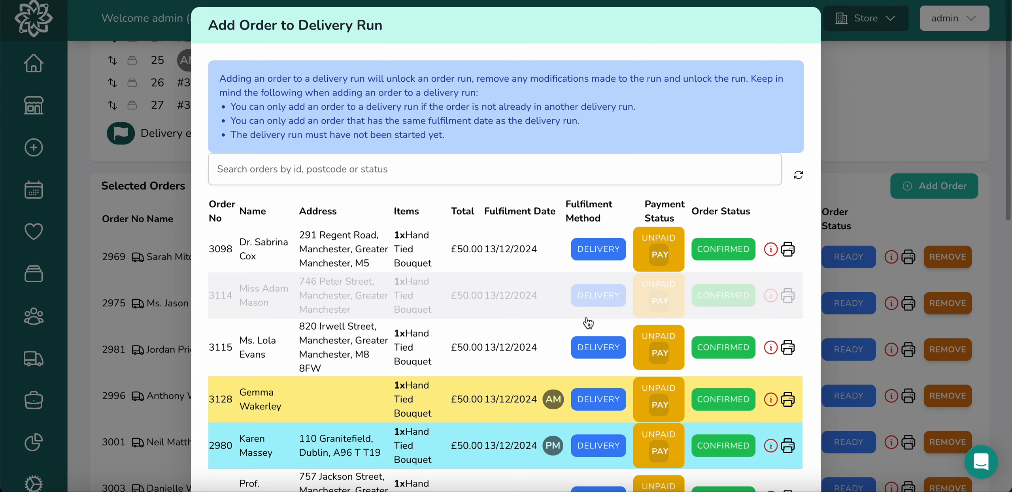
scroll(588, 324, down, 5)
click(987, 289)
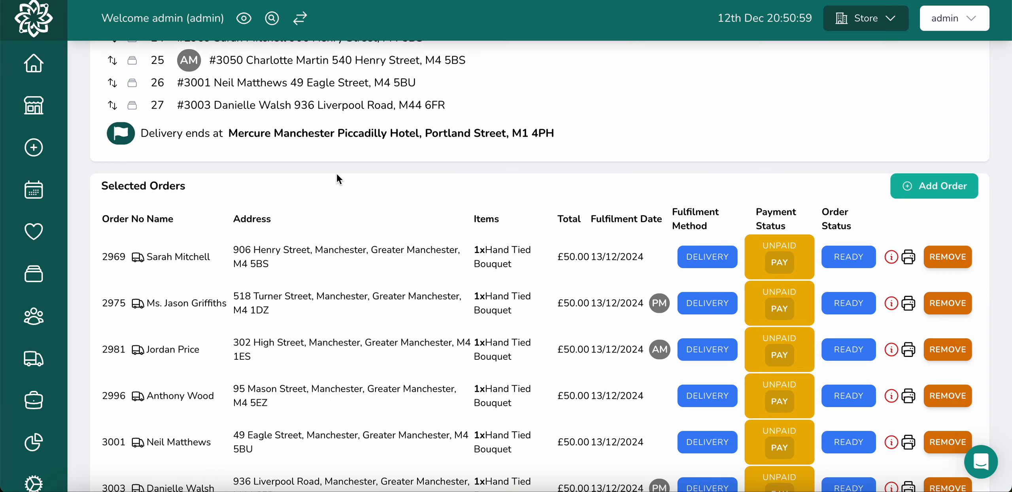
Open the delivery runs overview and review the active runs with their assigned drivers
click(36, 361)
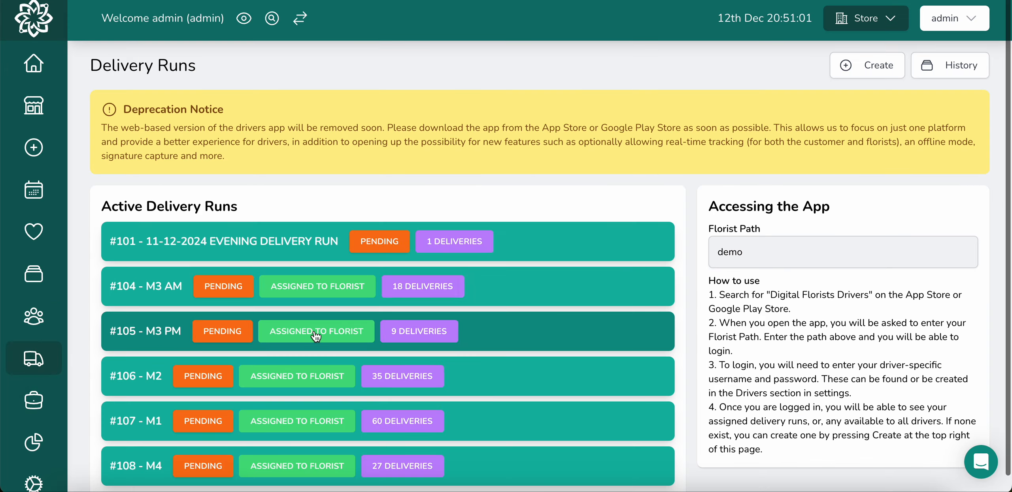
scroll(315, 332, down, 1)
scroll(316, 331, up, 1)
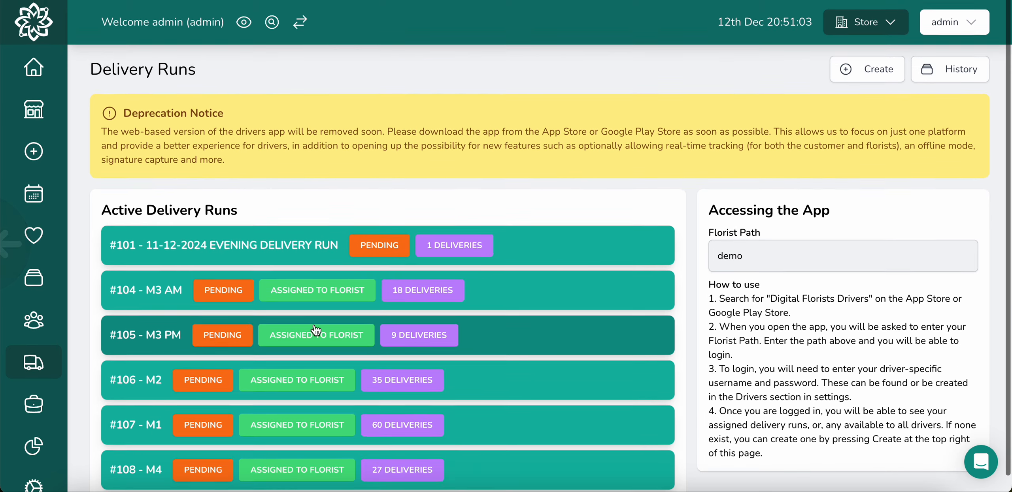
scroll(316, 331, down, 1)
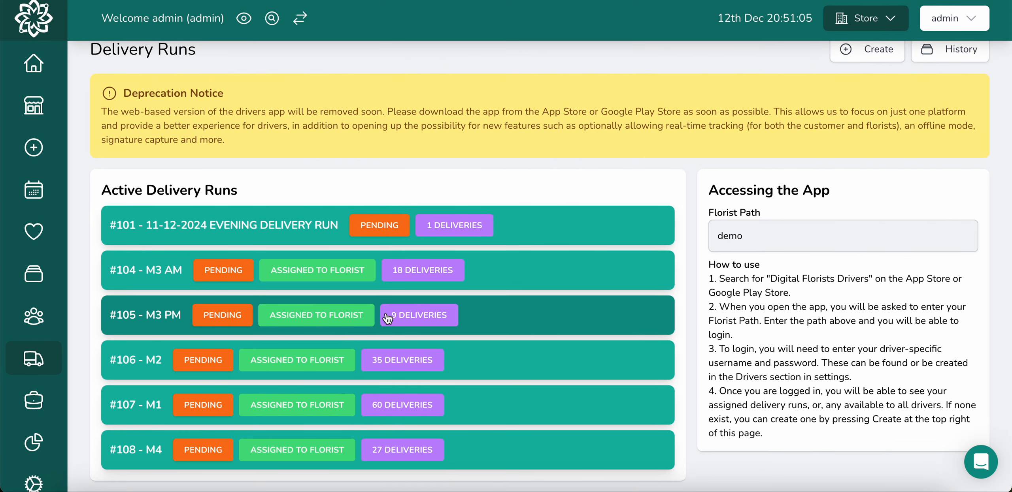
Look through the remaining 13-12-2024 orders in a new delivery run form, and return to the runs overview without creating a run
click(865, 59)
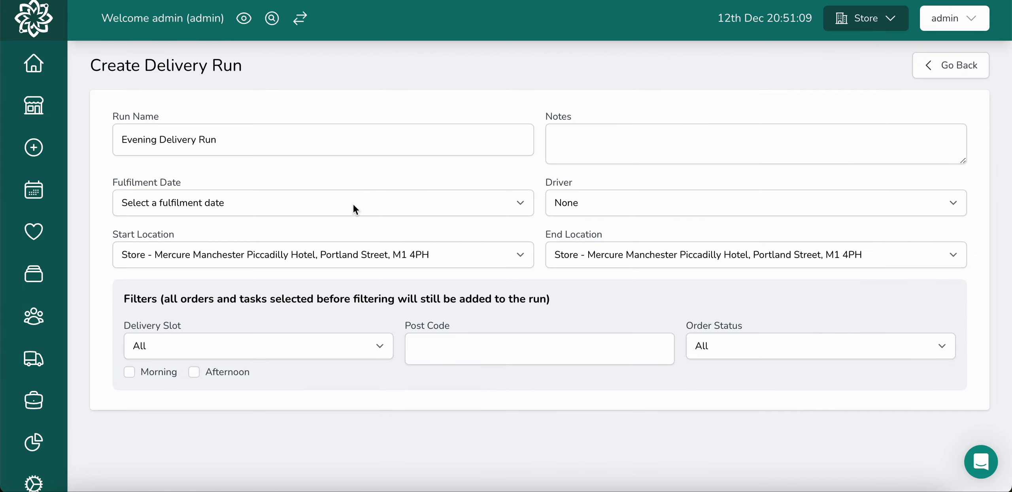
click(354, 206)
click(334, 239)
scroll(696, 347, down, 10)
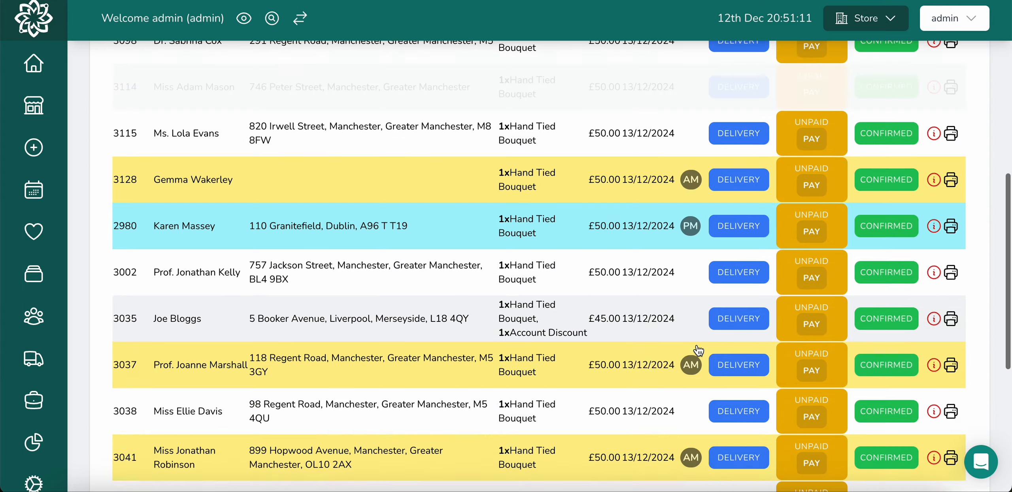
scroll(696, 348, down, 5)
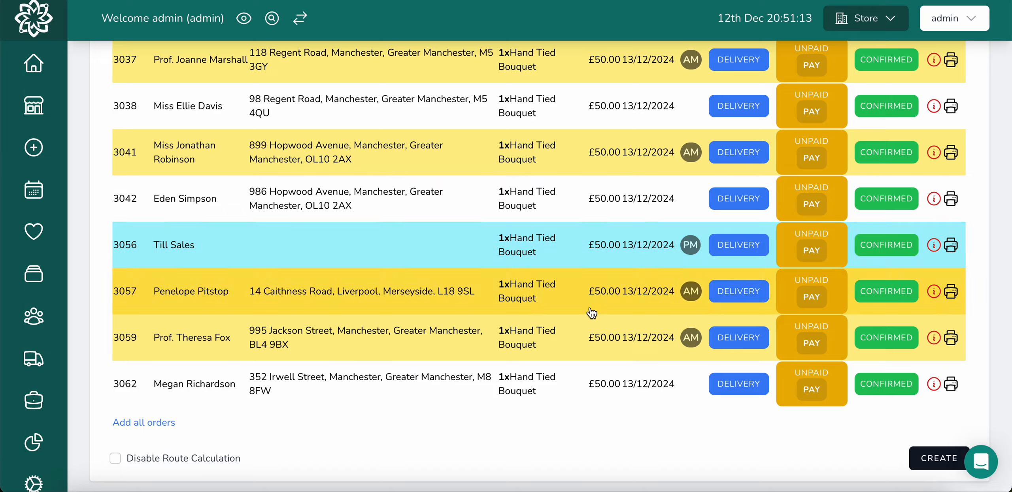
scroll(598, 257, up, 5)
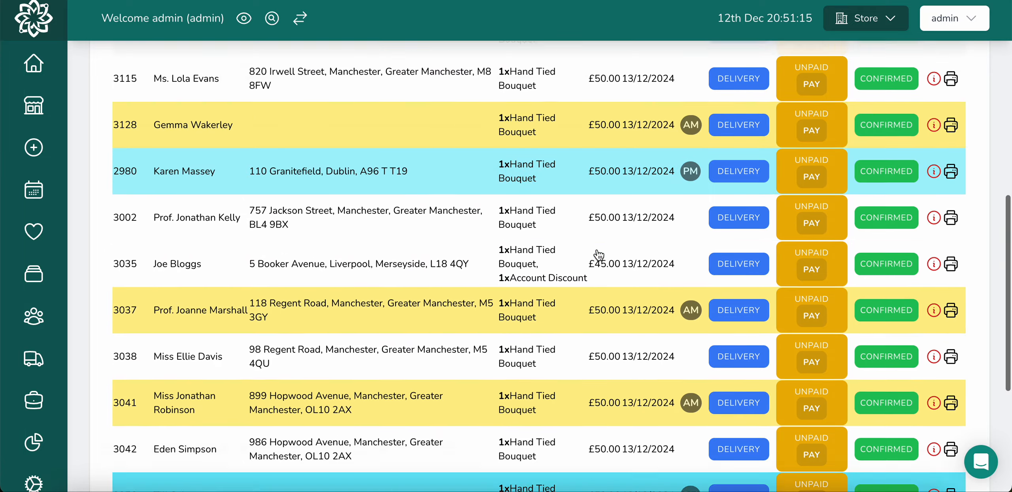
scroll(598, 255, up, 3)
scroll(598, 255, down, 7)
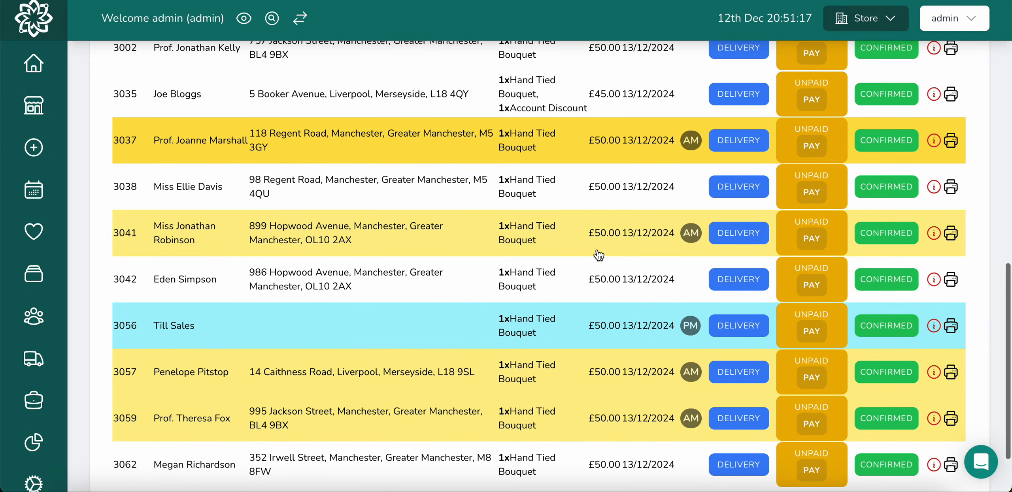
scroll(598, 254, up, 10)
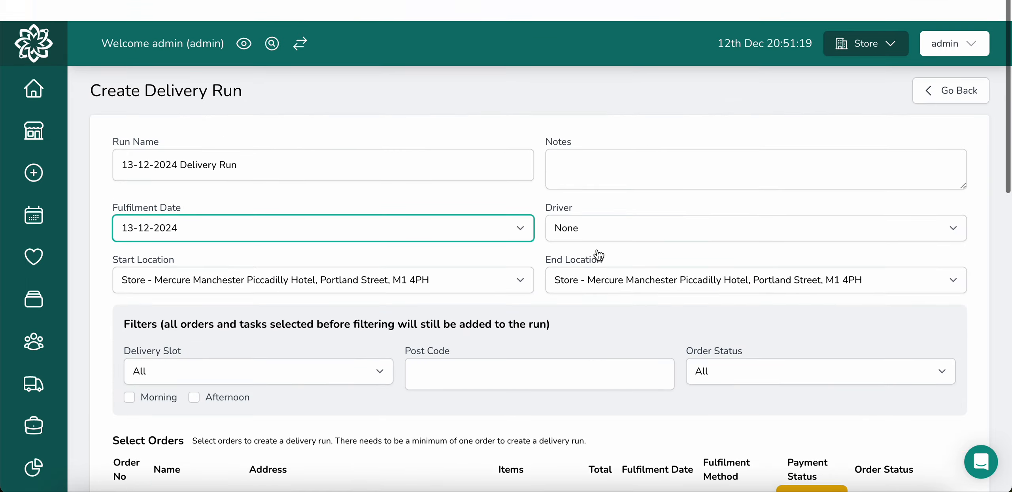
scroll(598, 252, down, 10)
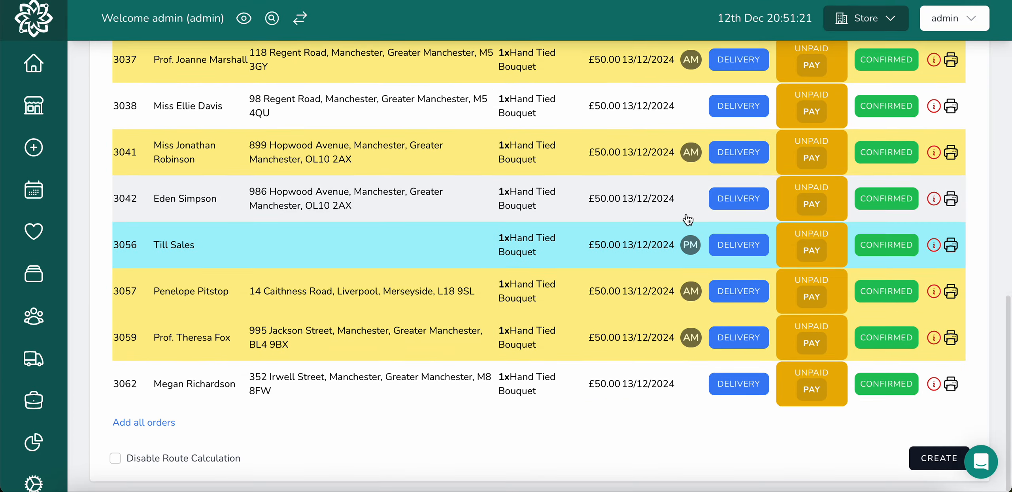
click(34, 358)
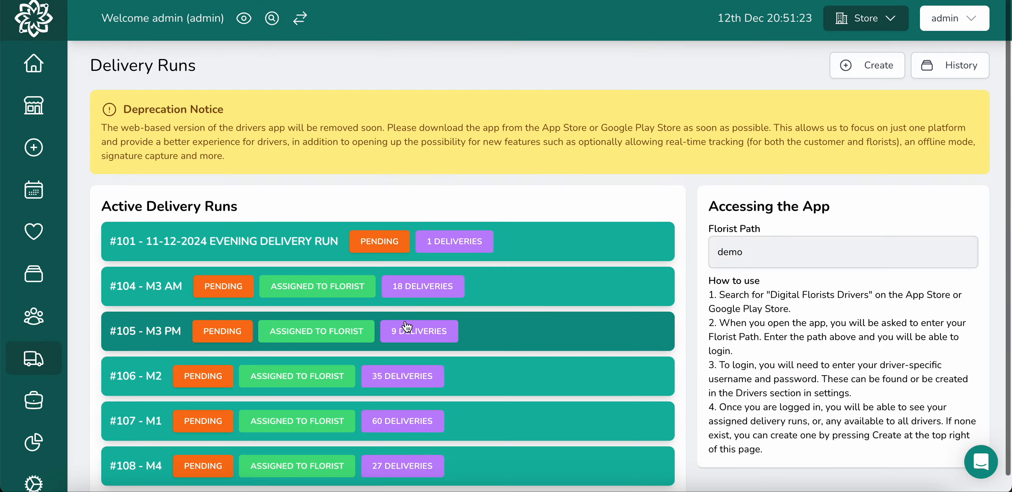
scroll(407, 327, down, 1)
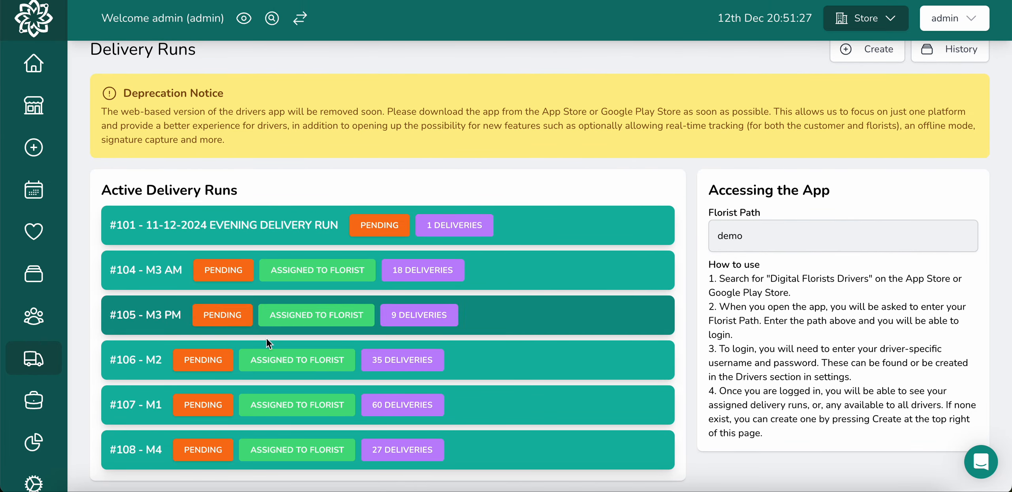
Open the M3 PM delivery run and bring up the searchable list of orders that can be added to it
click(505, 328)
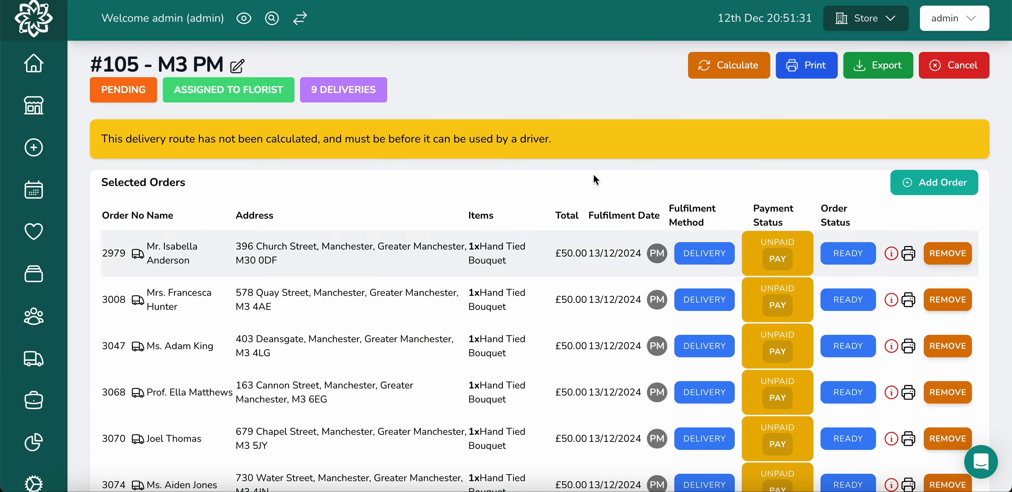
click(933, 183)
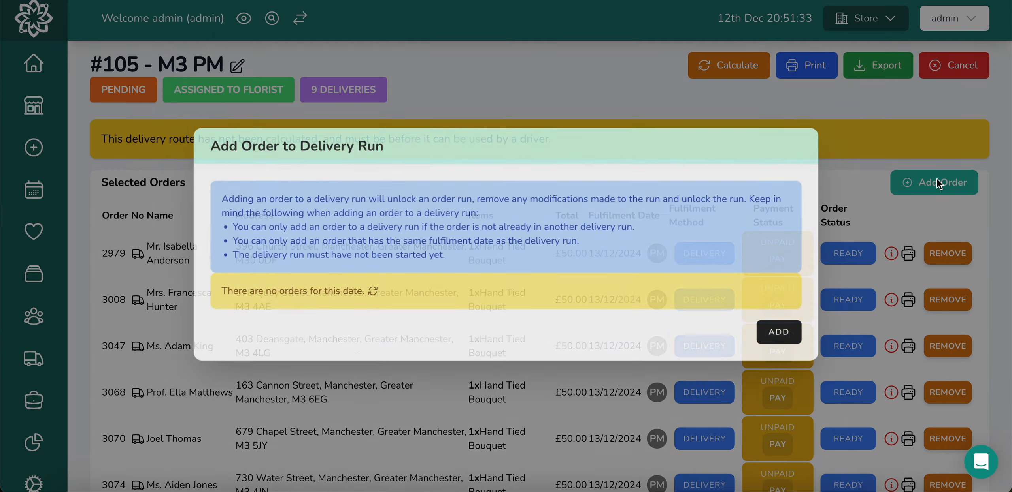
click(466, 170)
text(m)
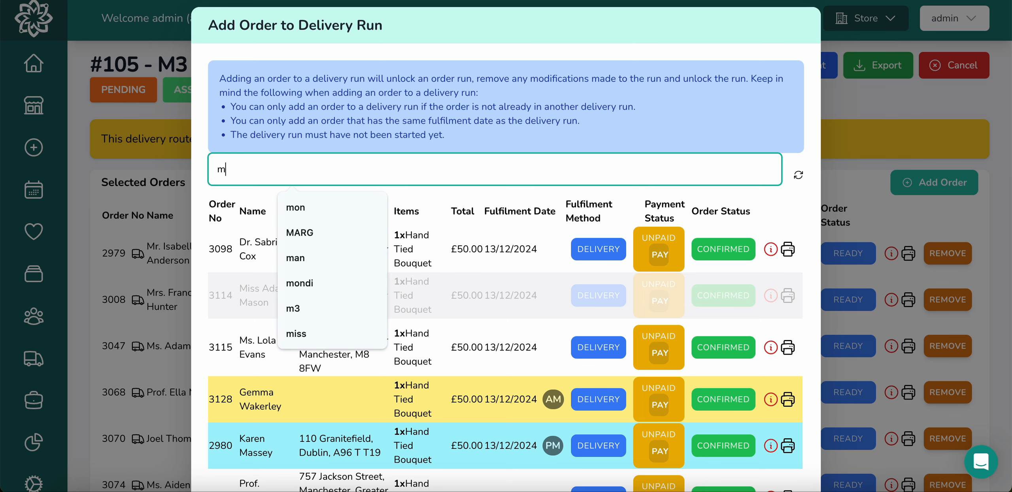
text(2)
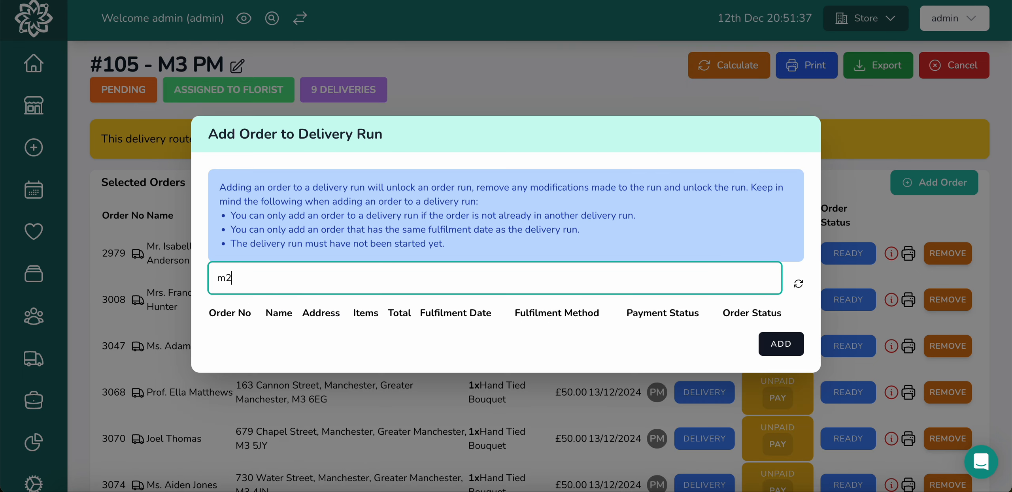
key(BackSpace)
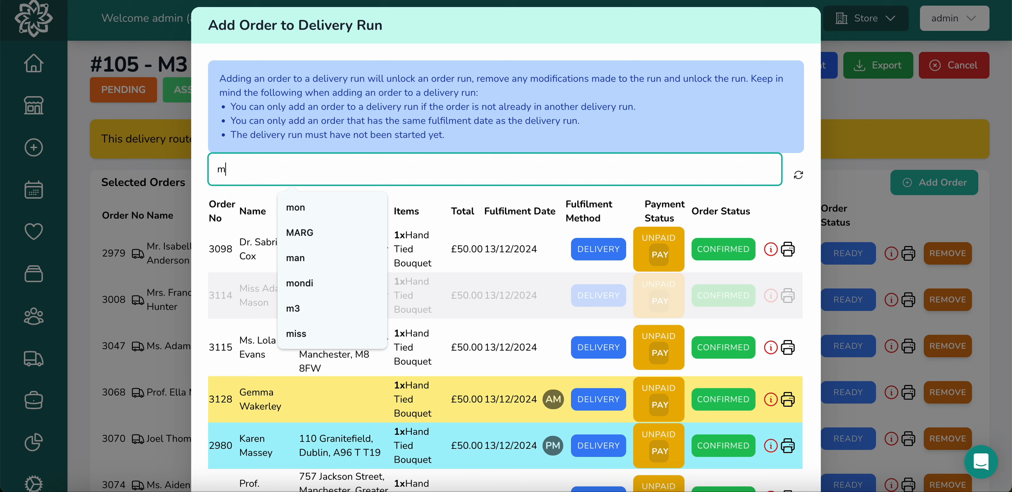
key(BackSpace)
text(l)
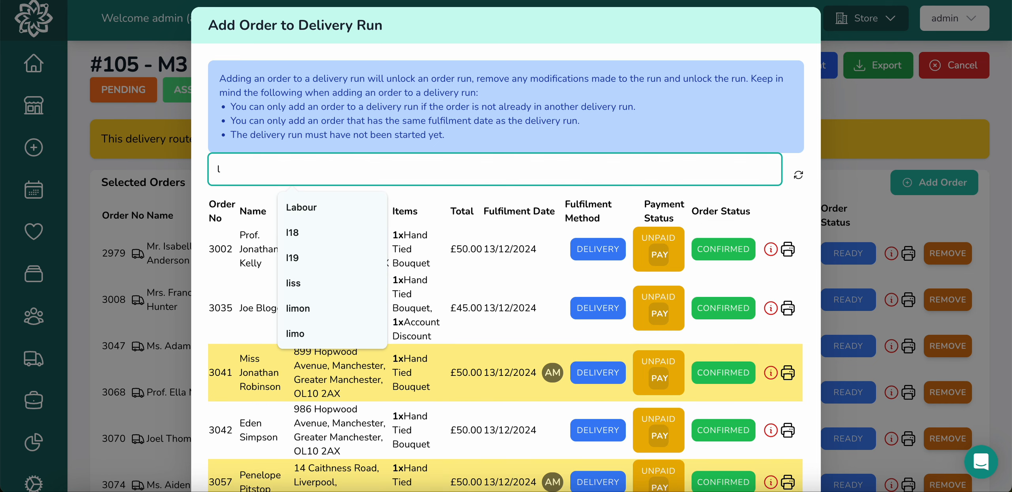
key(BackSpace)
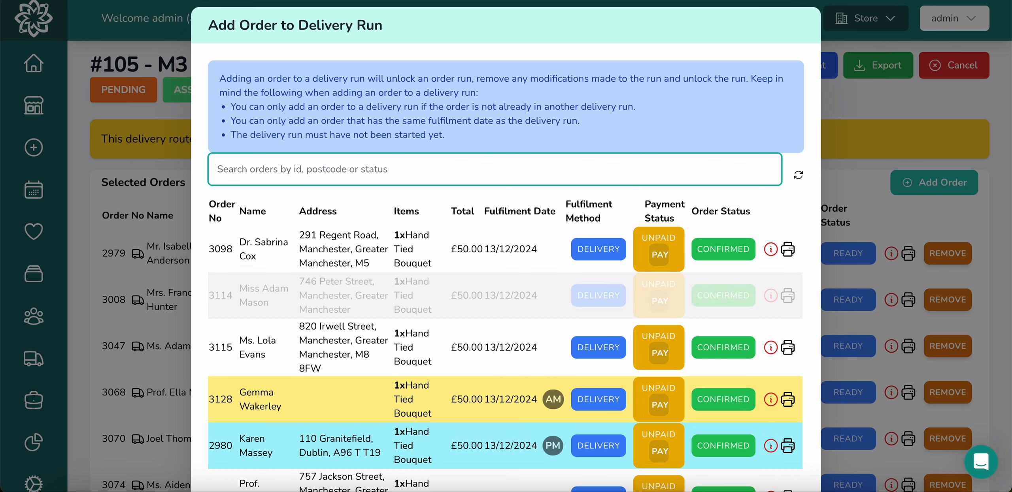
Filter the available orders by "ol" and add both orders with an OL post code to the M3 PM run
text(ol)
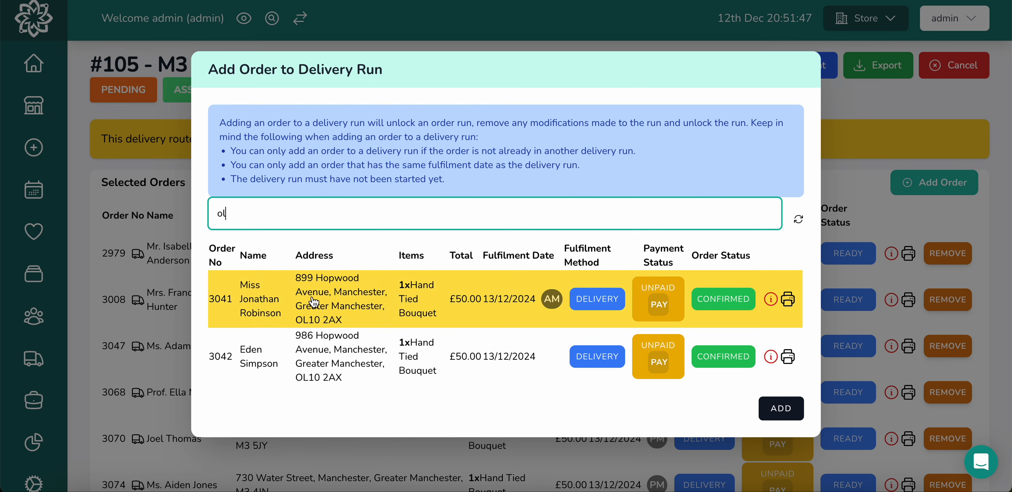
click(342, 311)
click(337, 376)
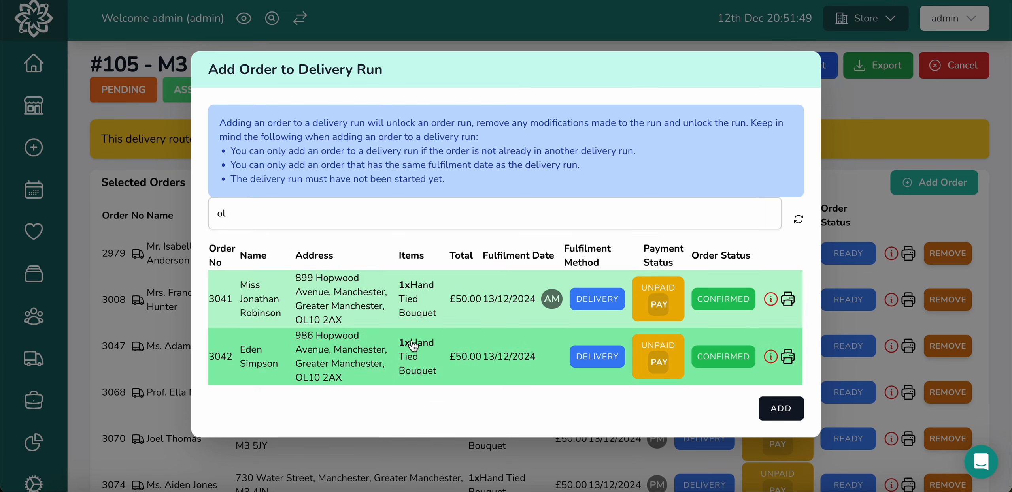
click(784, 414)
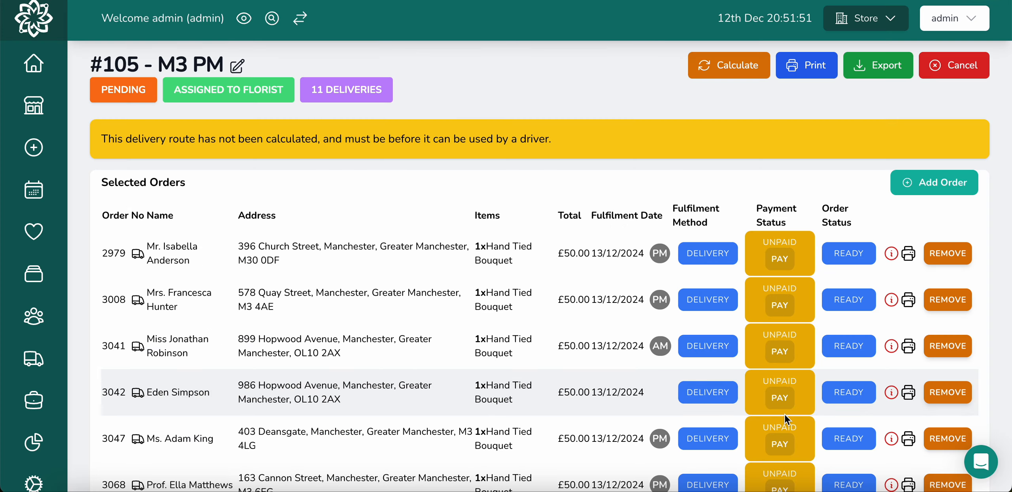
scroll(440, 139, down, 8)
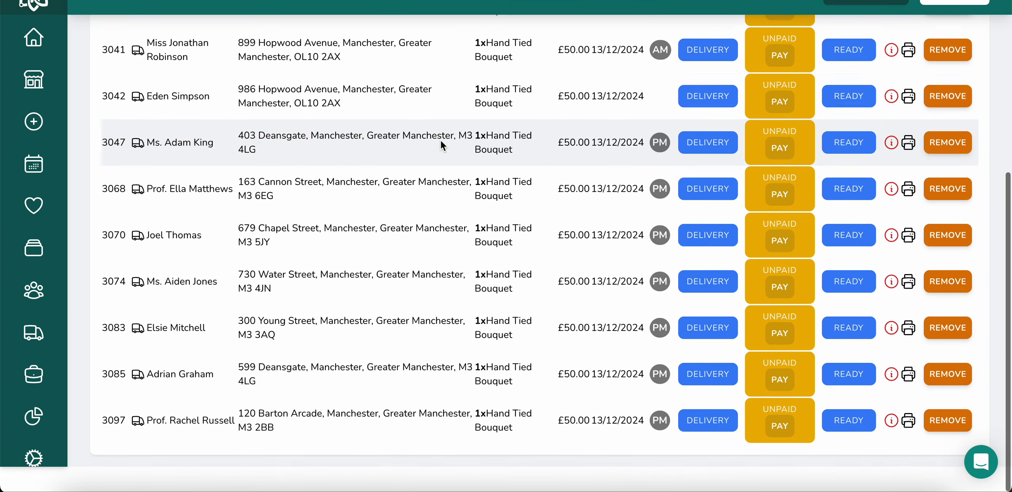
scroll(441, 139, up, 10)
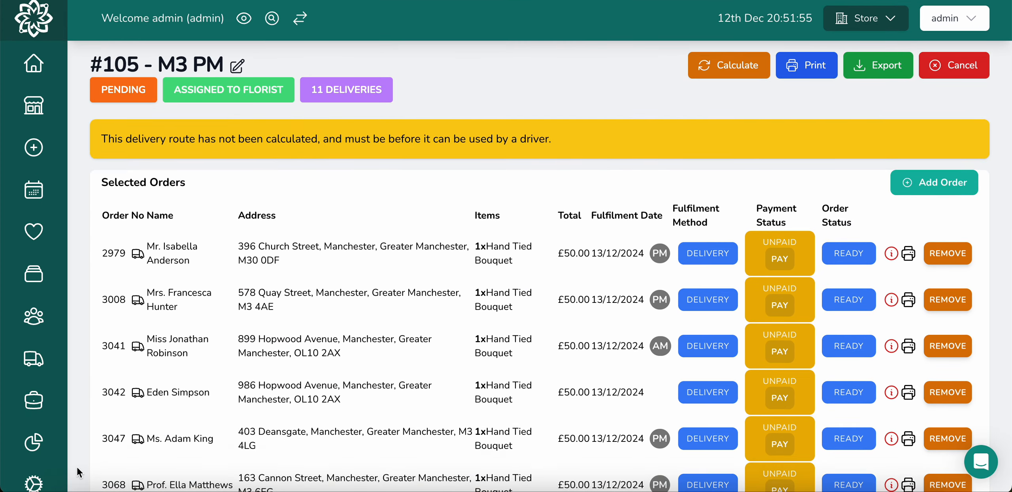
Open the M3 AM delivery run from the runs overview and calculate its route
click(40, 366)
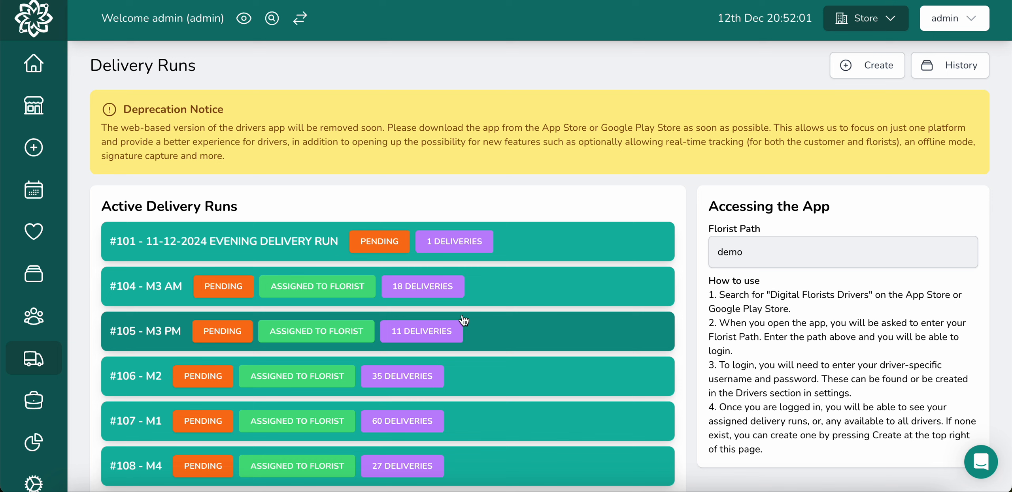
click(518, 294)
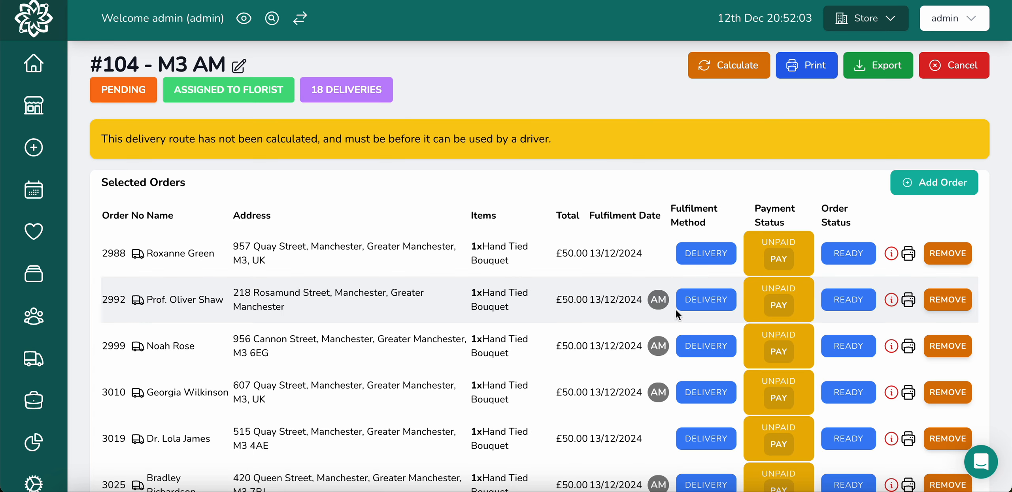
click(725, 65)
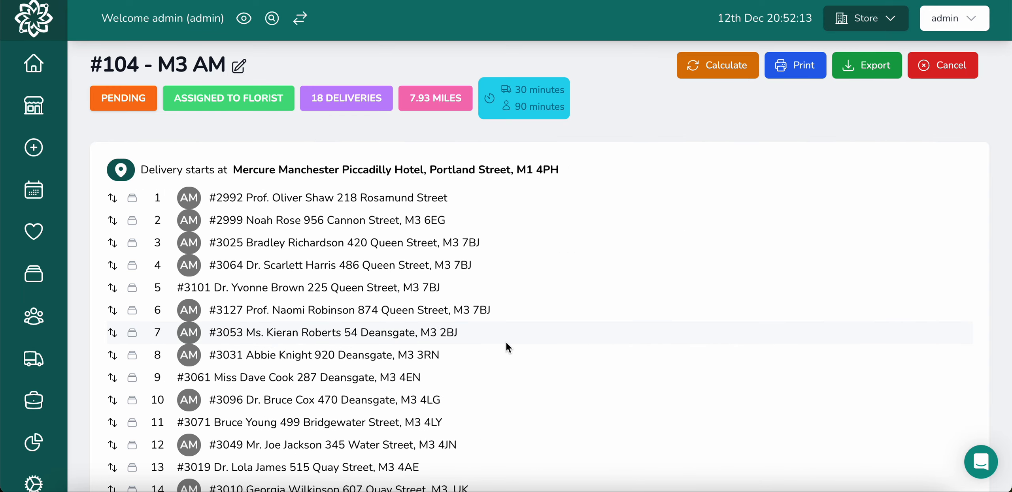
Edit the M3 AM run to assign it to an individual driver, and update the run
click(239, 65)
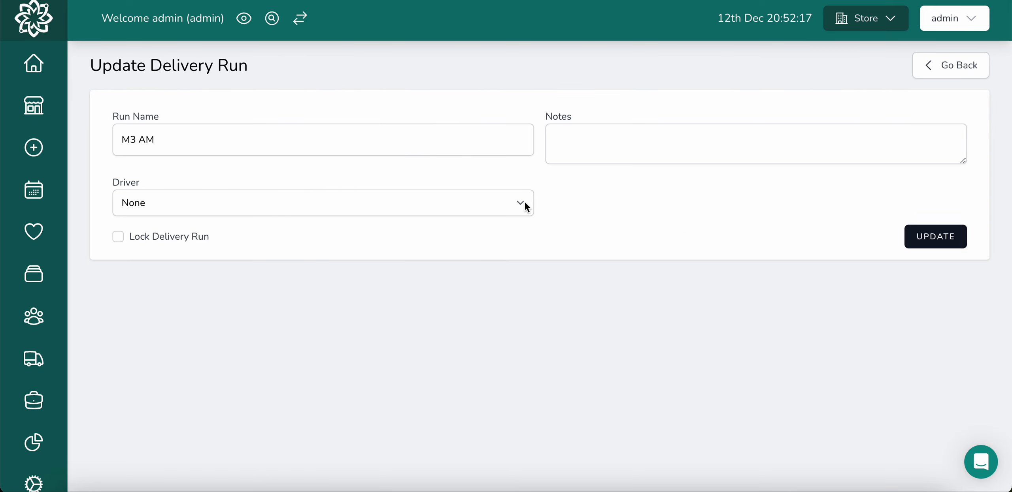
click(525, 203)
click(675, 195)
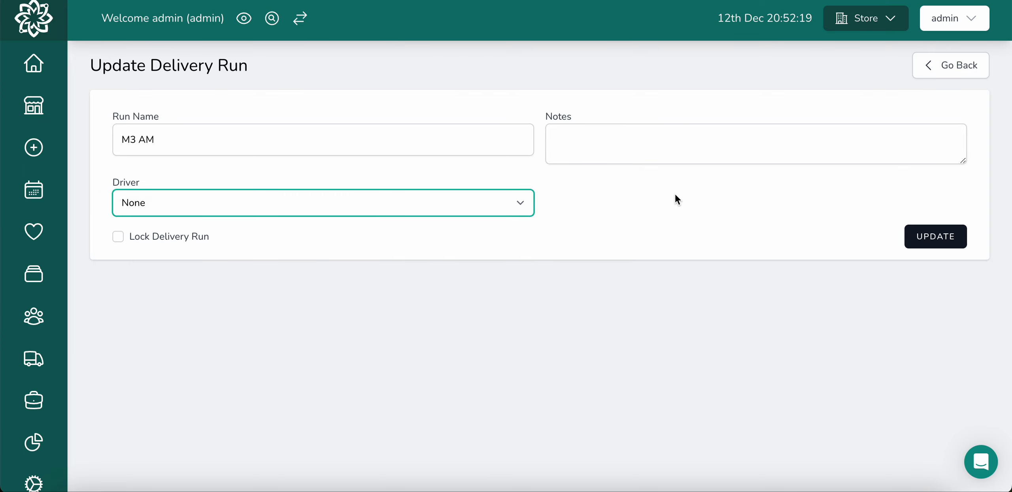
key(Down)
click(936, 237)
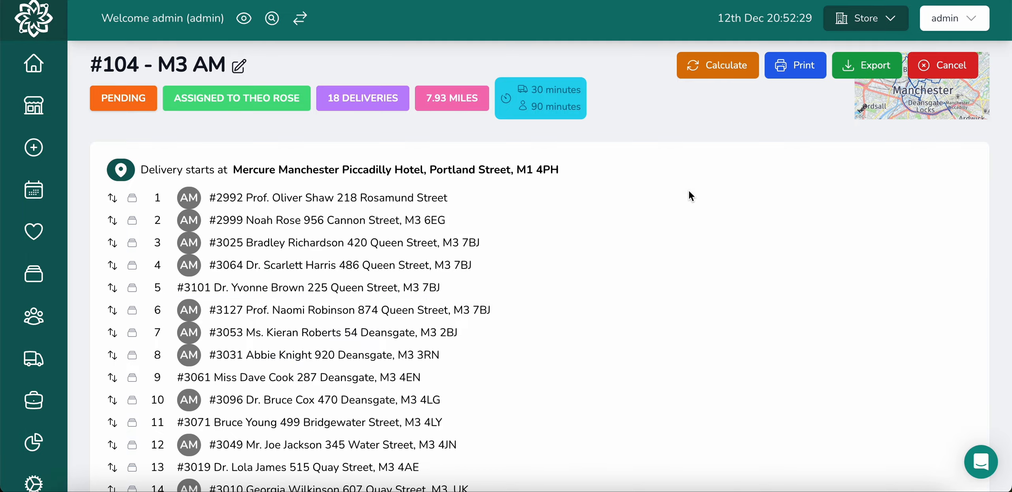
Review the calculated stop sequence and the selected orders of the M3 AM run
scroll(660, 191, down, 10)
scroll(659, 191, up, 10)
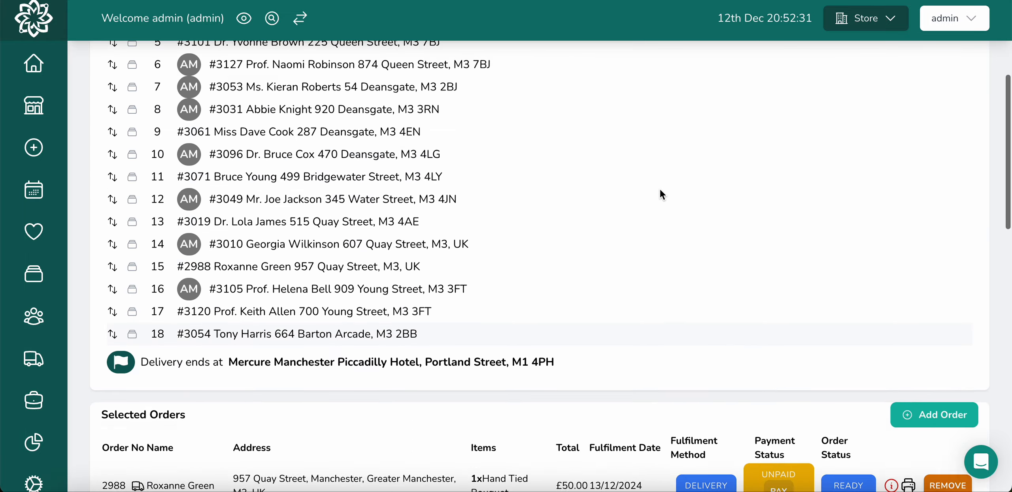
scroll(660, 190, down, 5)
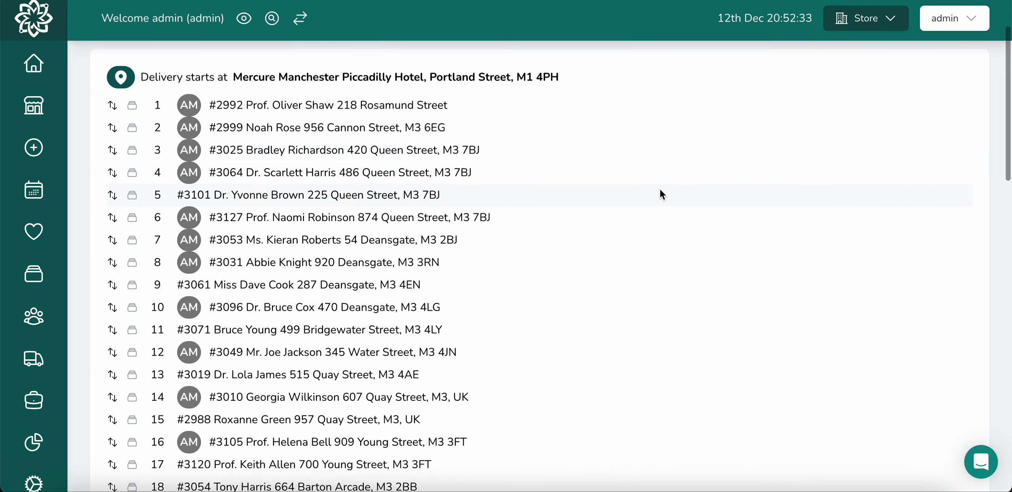
scroll(659, 190, down, 18)
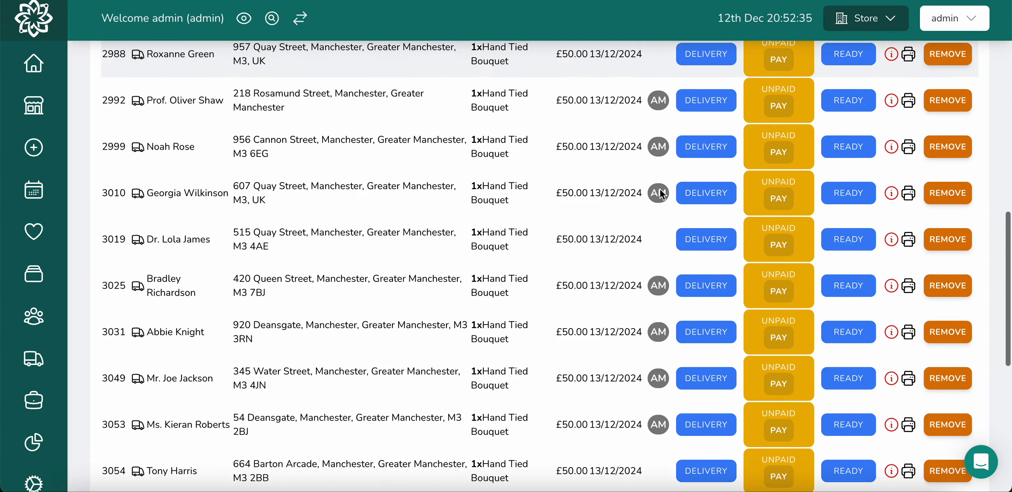
scroll(660, 188, up, 20)
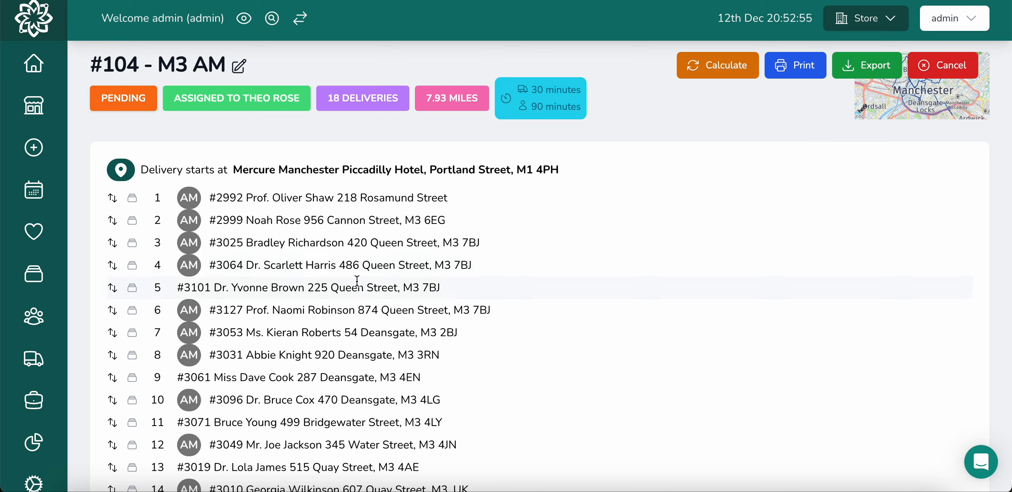
scroll(357, 281, down, 10)
scroll(357, 279, up, 9)
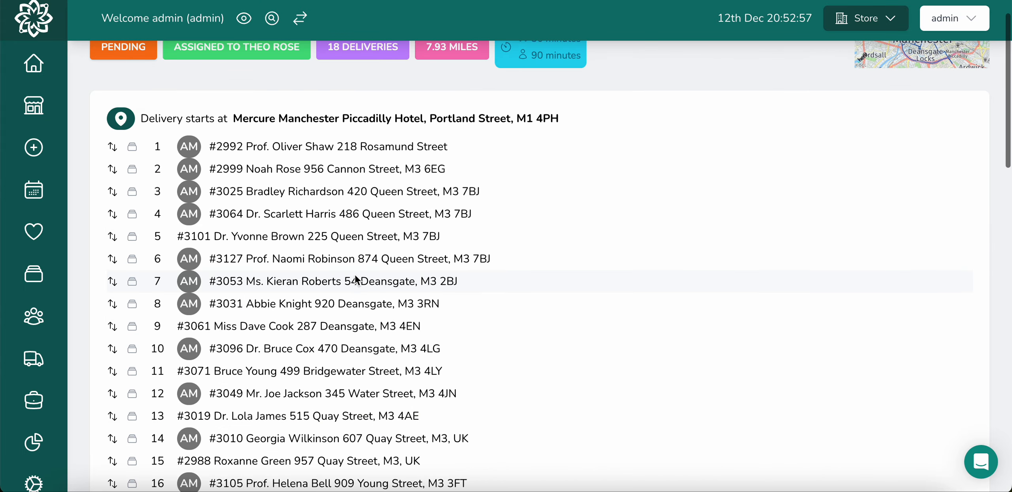
scroll(357, 279, down, 1)
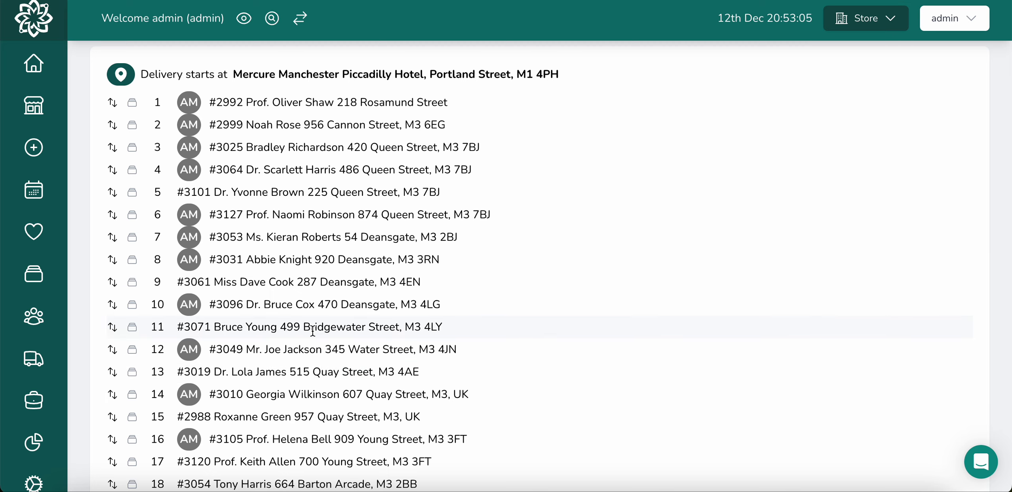
scroll(313, 330, up, 2)
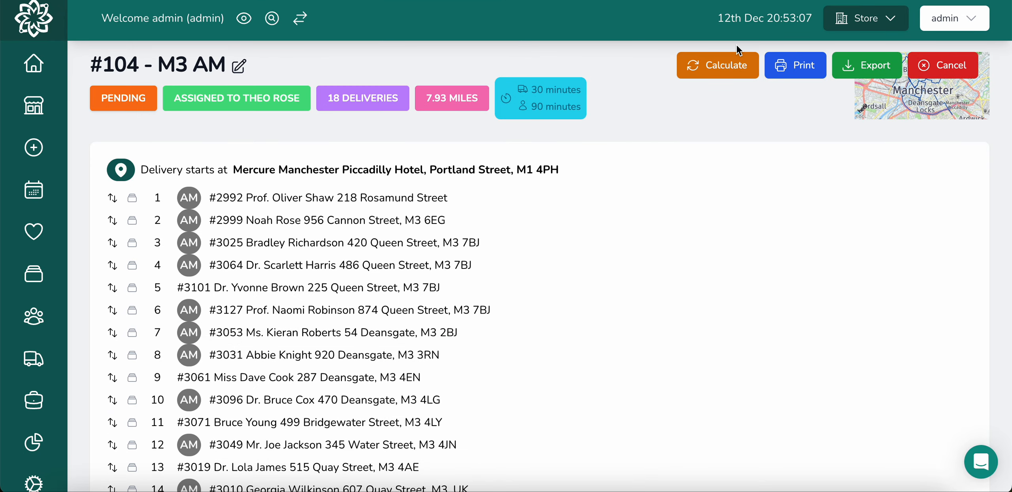
Generate the printable delivery cards for the M3 AM run, look through their pages in route order, and close the document
click(796, 70)
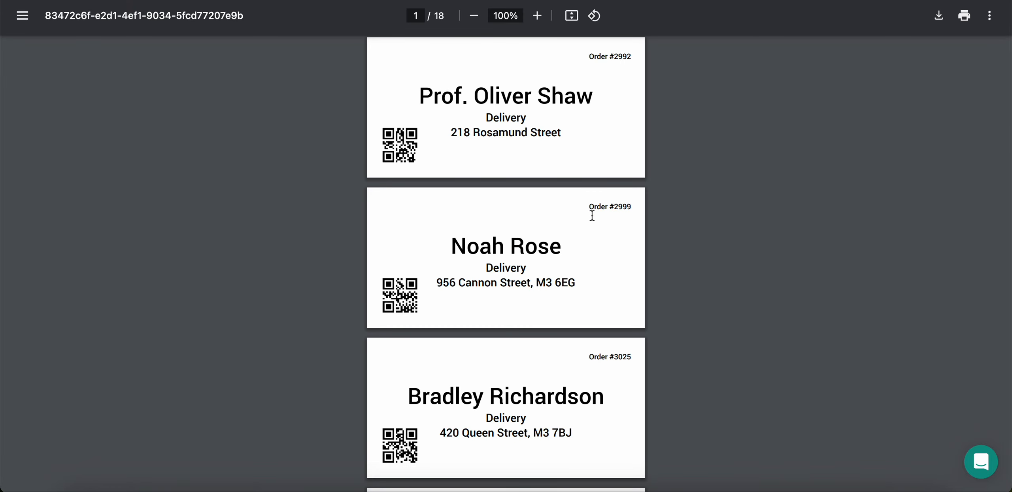
scroll(591, 216, down, 20)
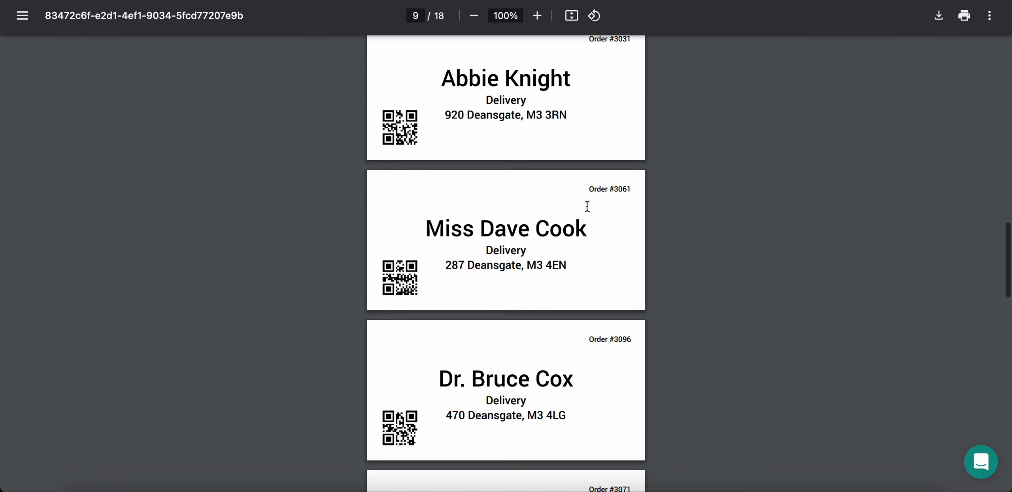
scroll(586, 206, down, 8)
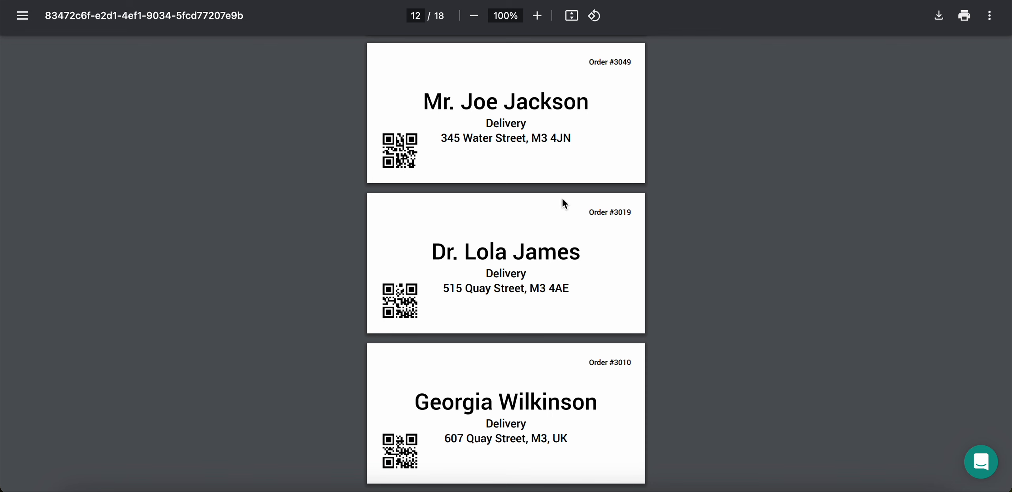
key(ctrl+w)
Check the M3 AM run's stops once more, and return to the overview of active runs to review drivers and delivery counts
scroll(463, 239, down, 6)
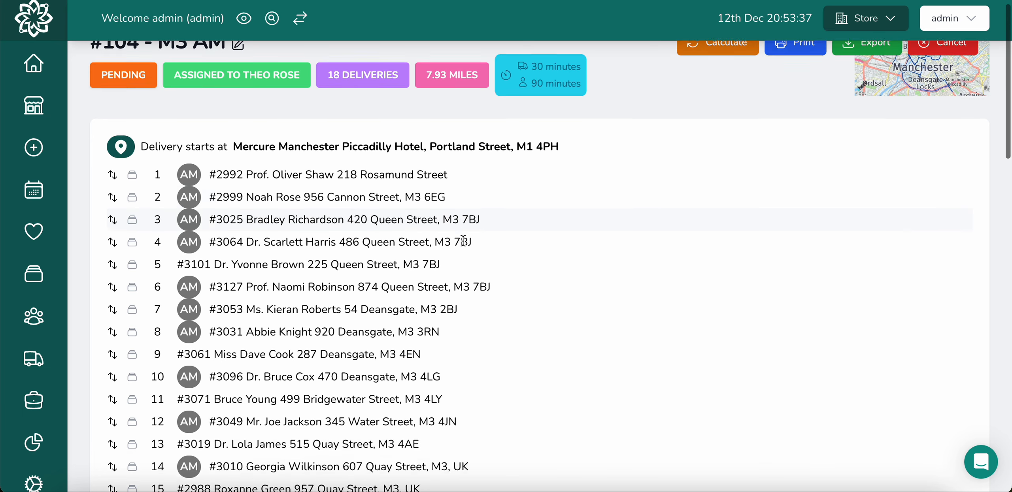
scroll(462, 239, down, 5)
scroll(463, 239, up, 12)
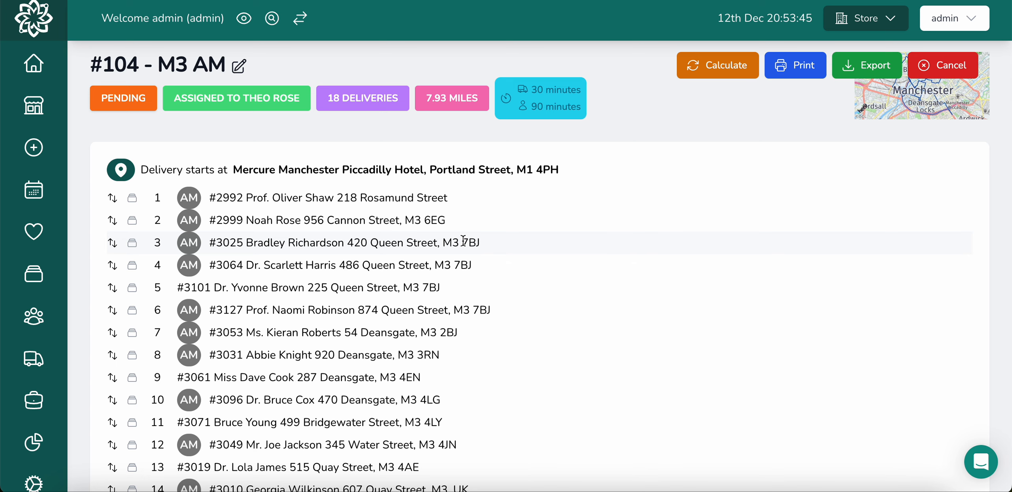
click(33, 358)
scroll(291, 314, down, 1)
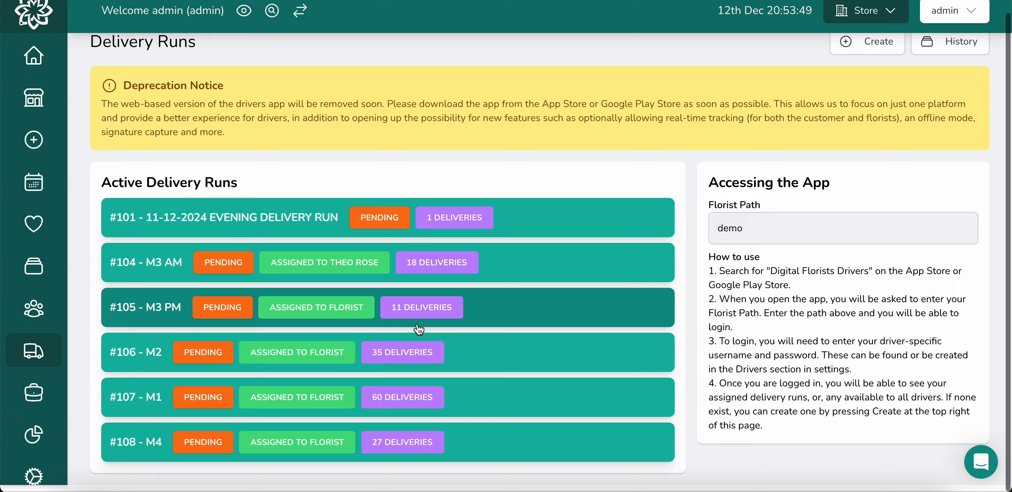